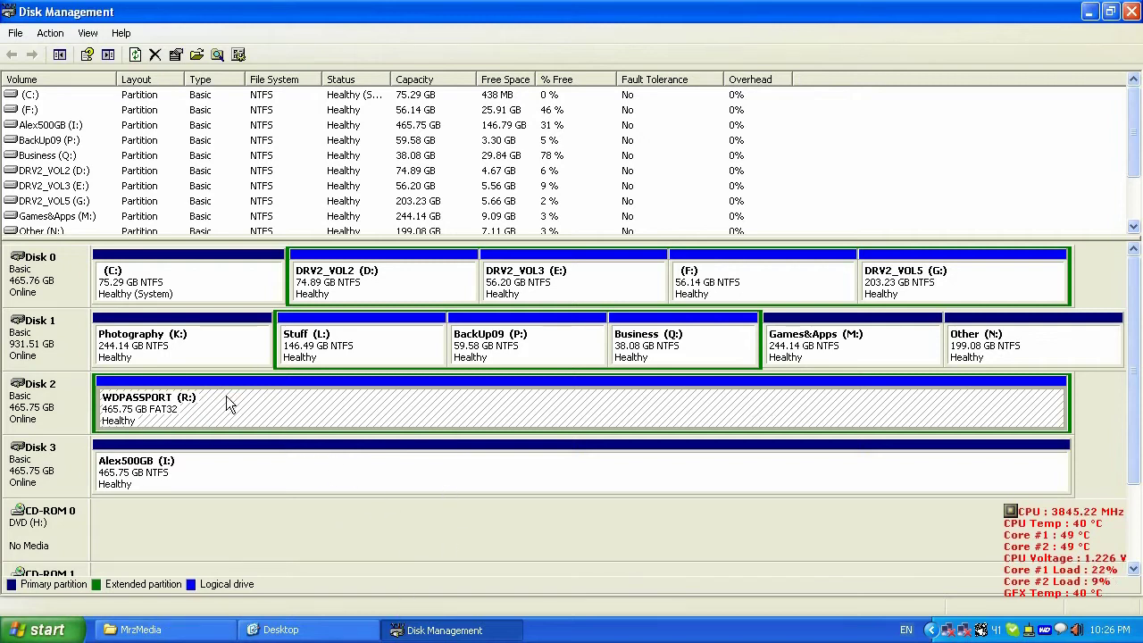
{"action": "right_click", "coordinate": [214, 406]}
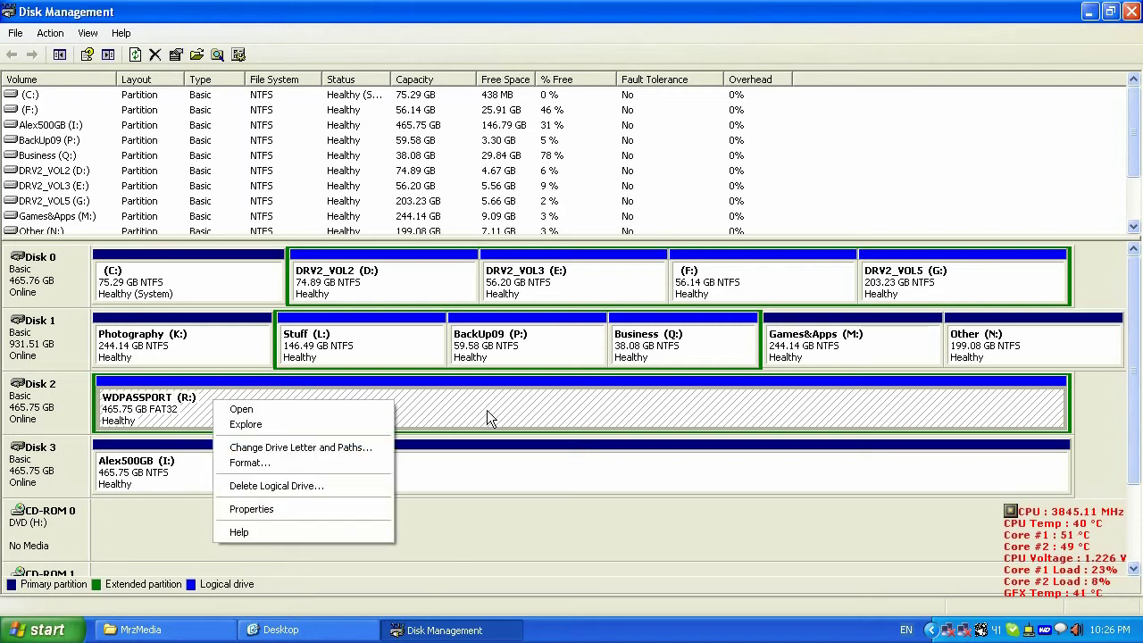
{"action": "left_click", "coordinate": [456, 414]}
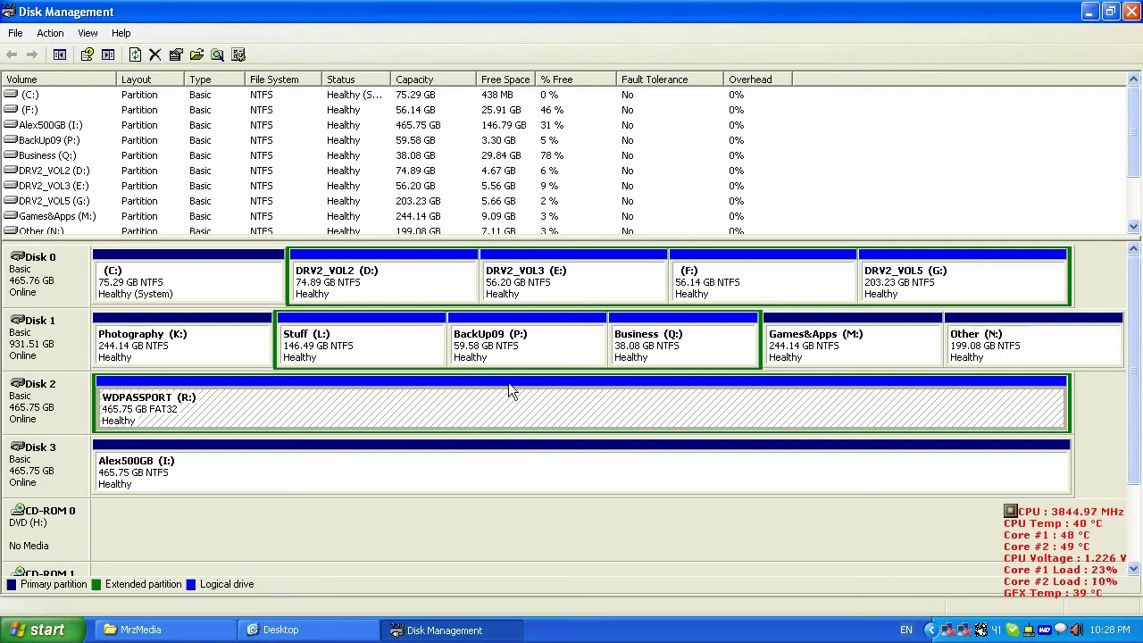
{"action": "right_click", "coordinate": [267, 407]}
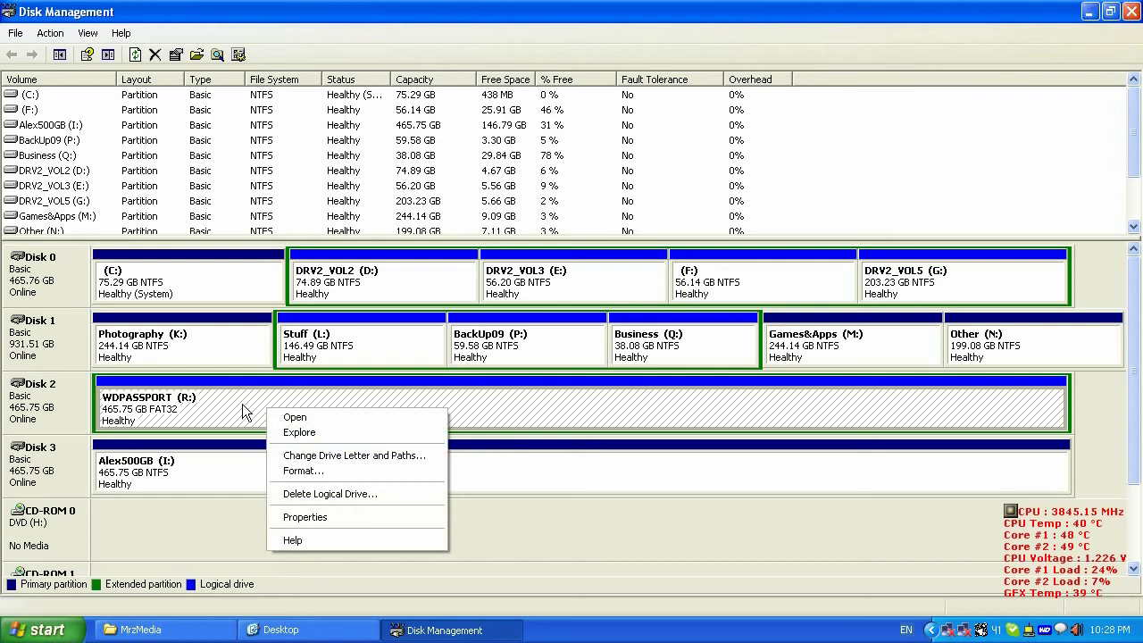
{"action": "left_click", "coordinate": [238, 409]}
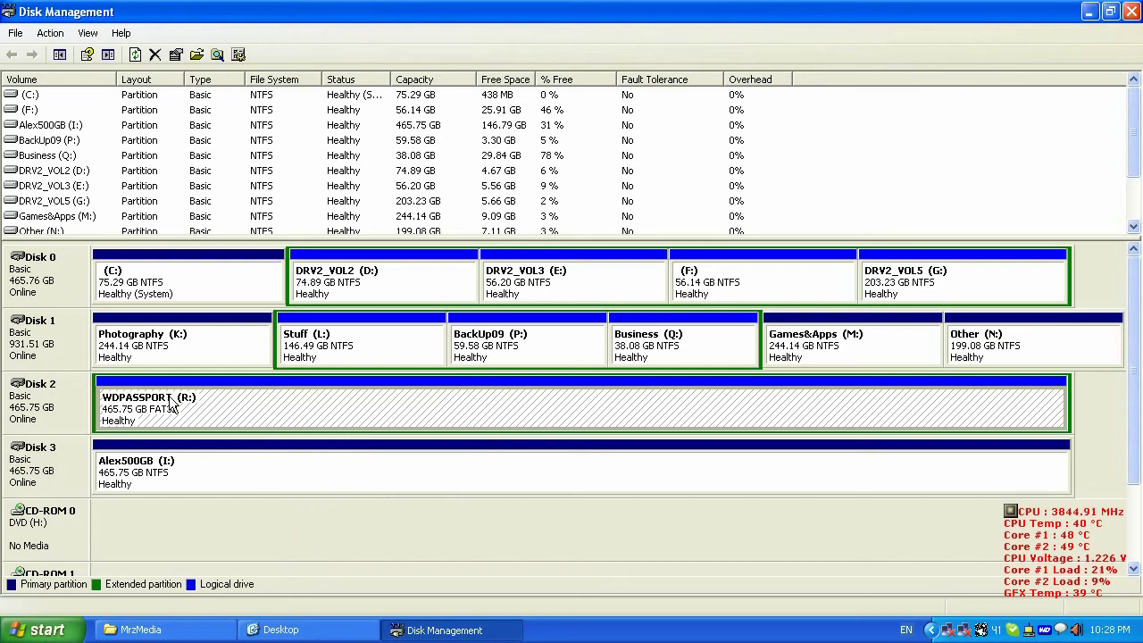
Step: Delete the WDPASSPORT (R:) logical drive on Disk 2, accepting the loss of its data
{"action": "right_click", "coordinate": [363, 412]}
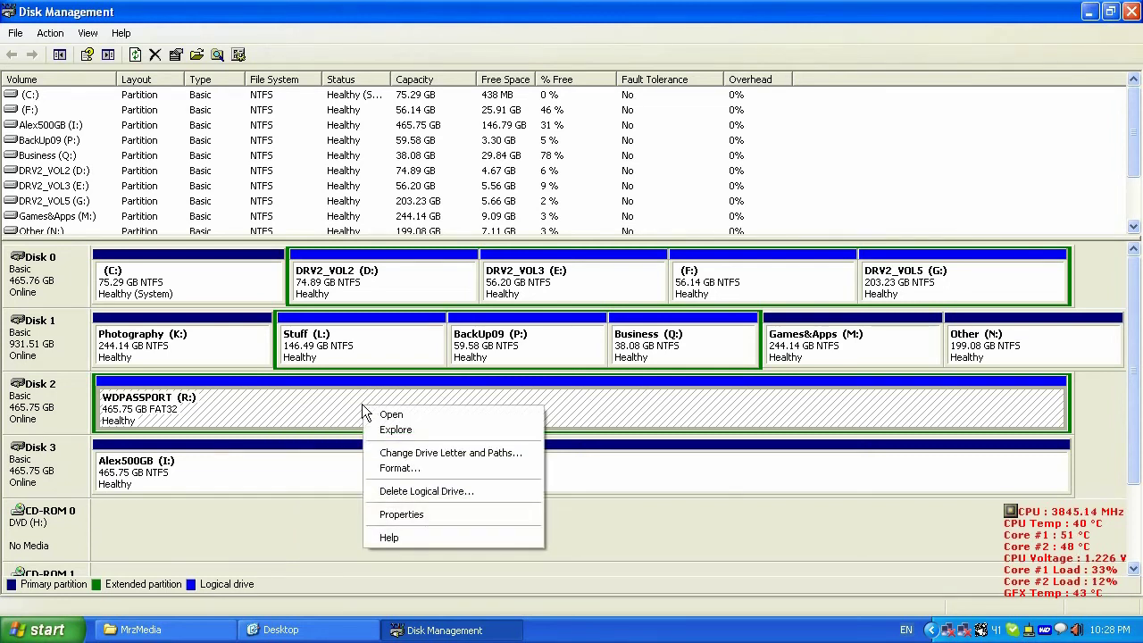
{"action": "left_click", "coordinate": [412, 491]}
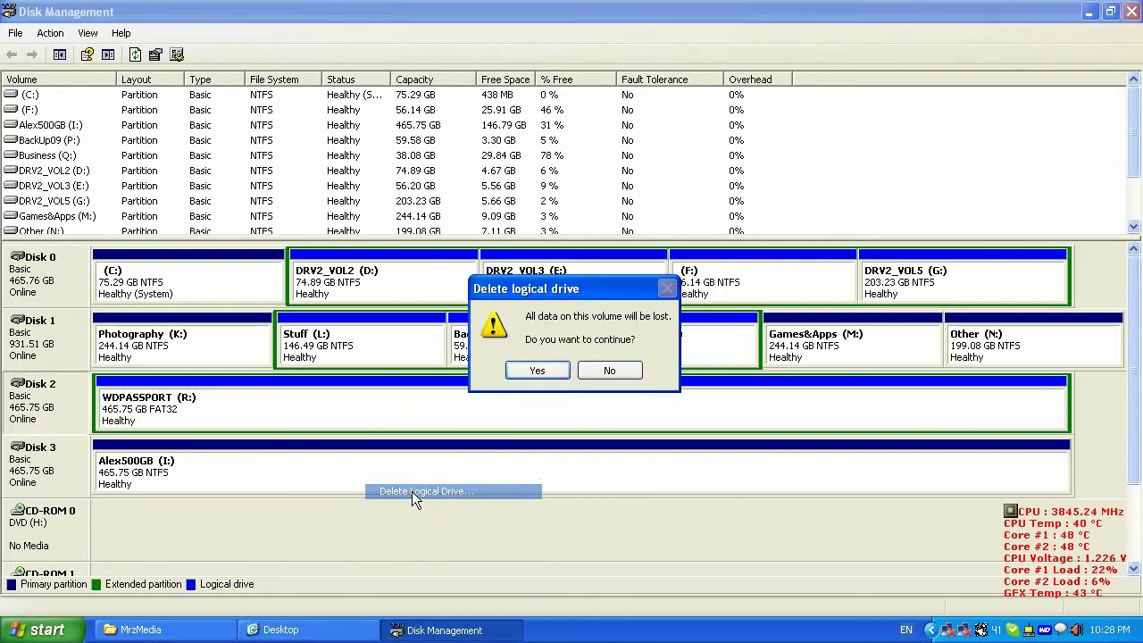
{"action": "left_click", "coordinate": [537, 371]}
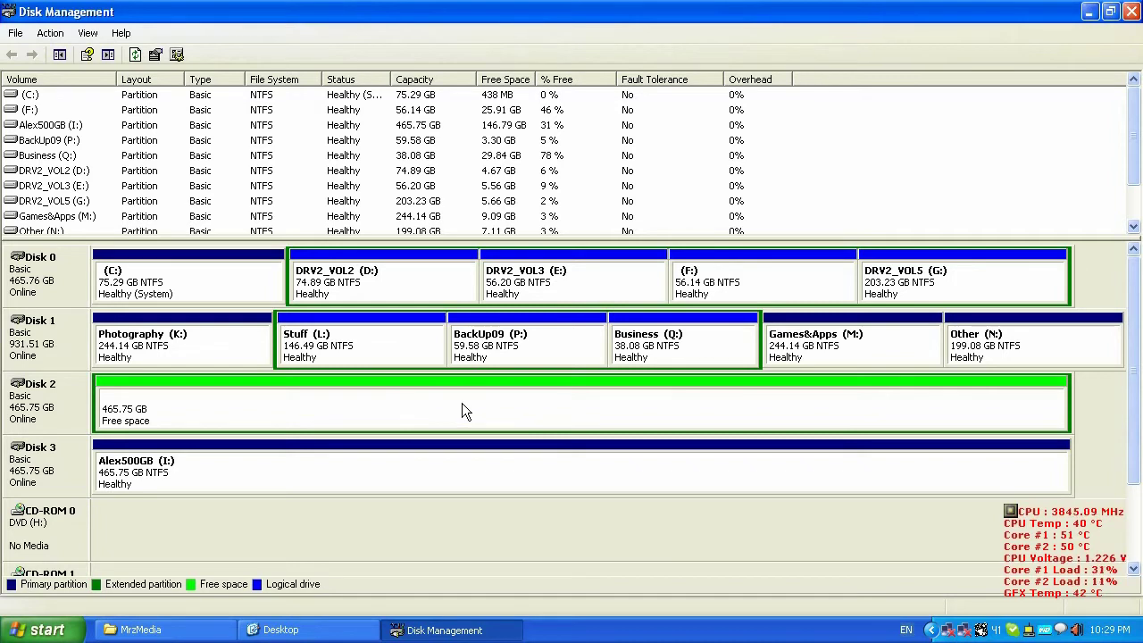
Step: Set up a new logical drive of 400000 MB in Disk 2's free space with drive letter R
{"action": "right_click", "coordinate": [462, 403]}
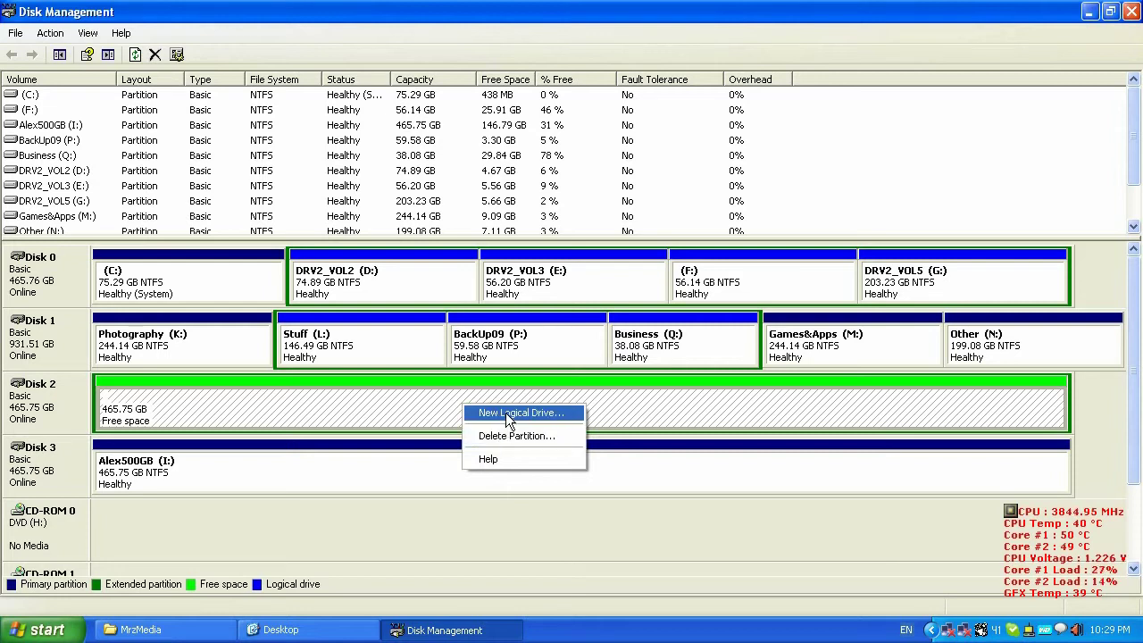
{"action": "left_click", "coordinate": [506, 413]}
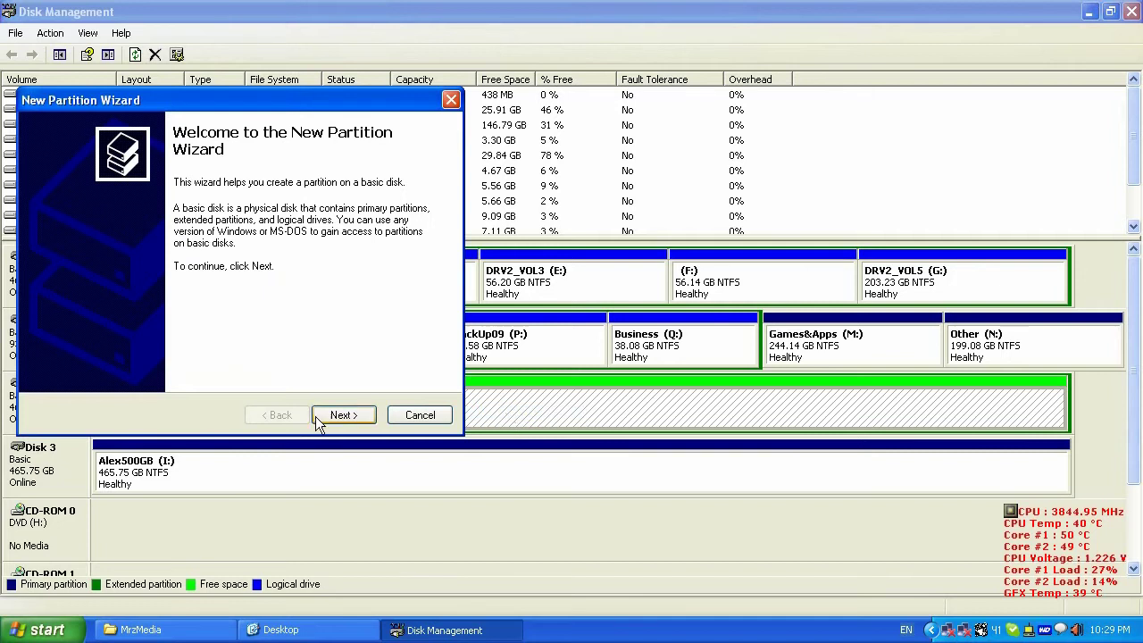
{"action": "left_click", "coordinate": [343, 414]}
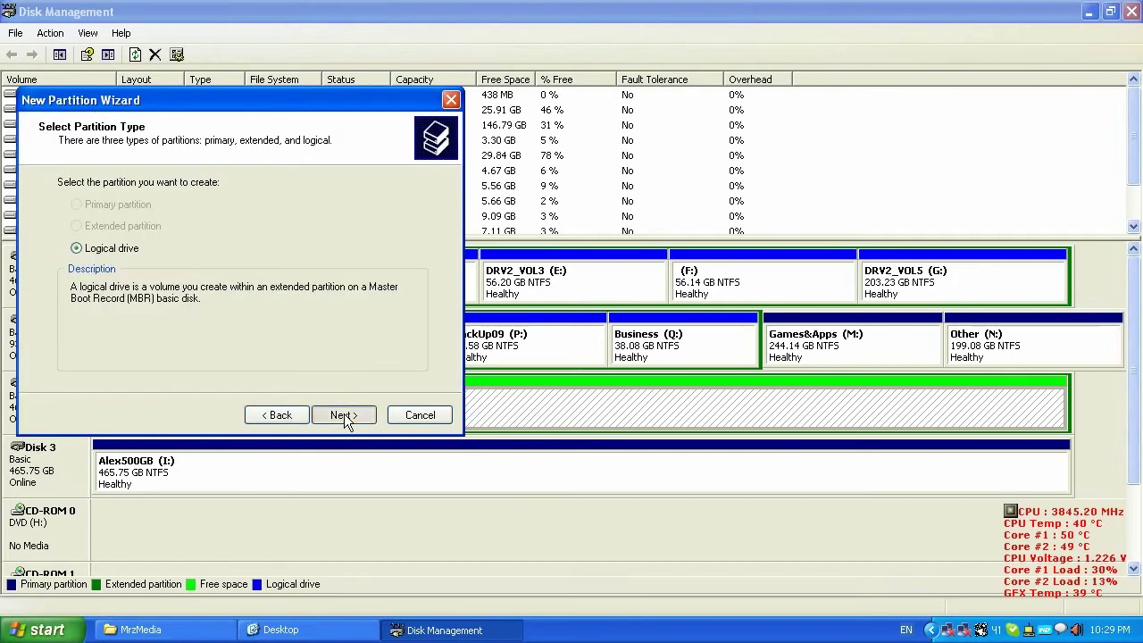
{"action": "left_click", "coordinate": [344, 414]}
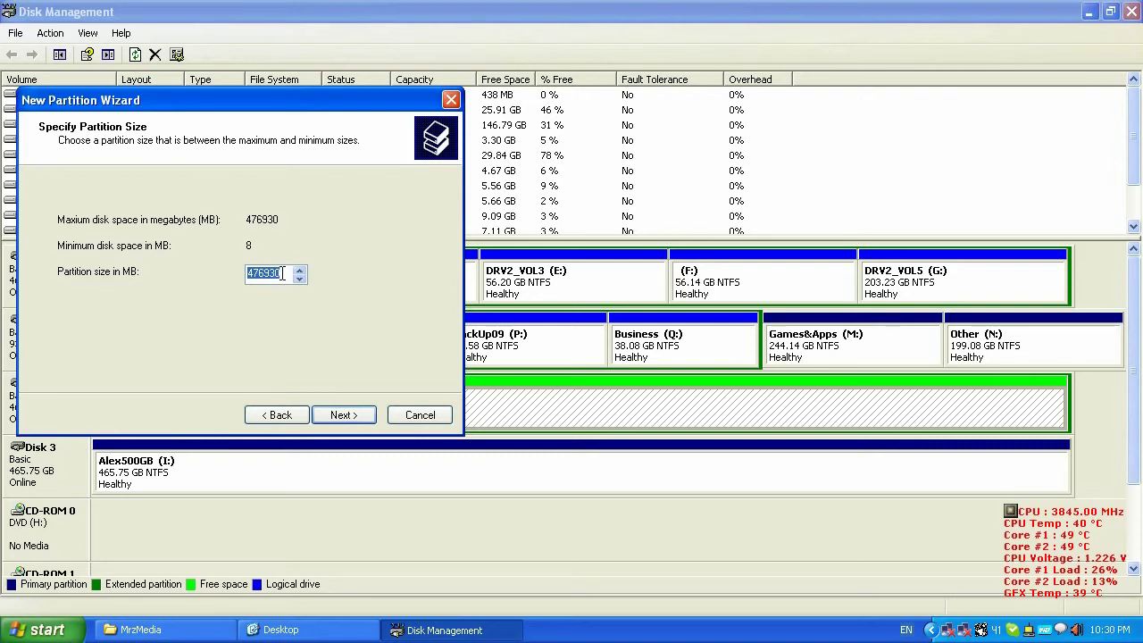
{"action": "left_click_drag", "start_coordinate": [282, 274], "coordinate": [253, 275]}
{"action": "type", "text": "00000"}
{"action": "left_click", "coordinate": [344, 415]}
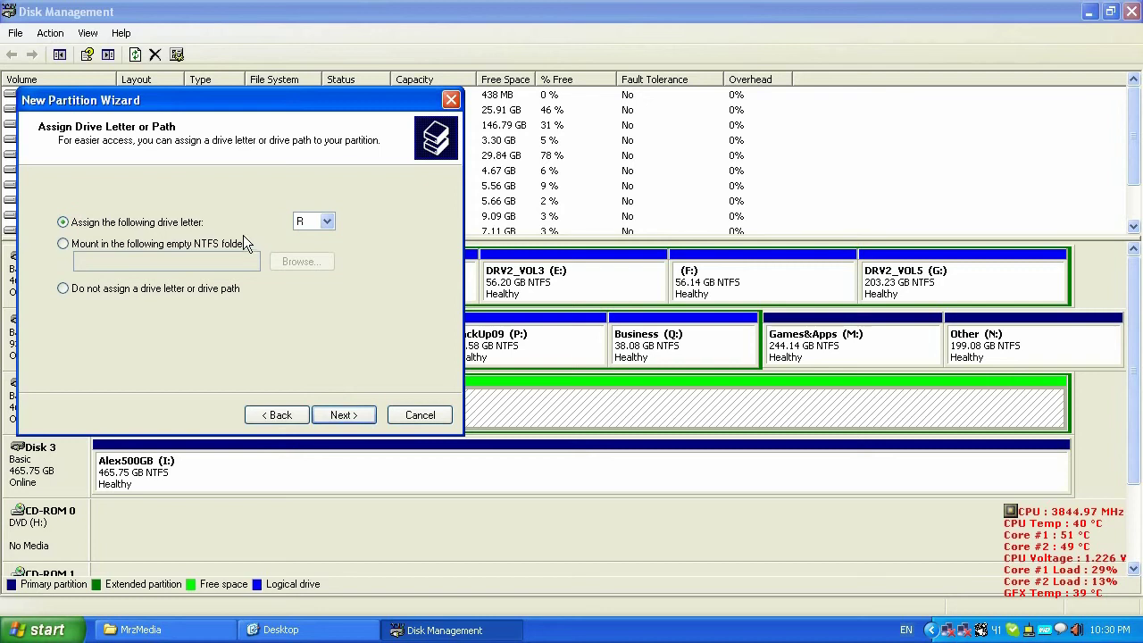
{"action": "left_click", "coordinate": [327, 222]}
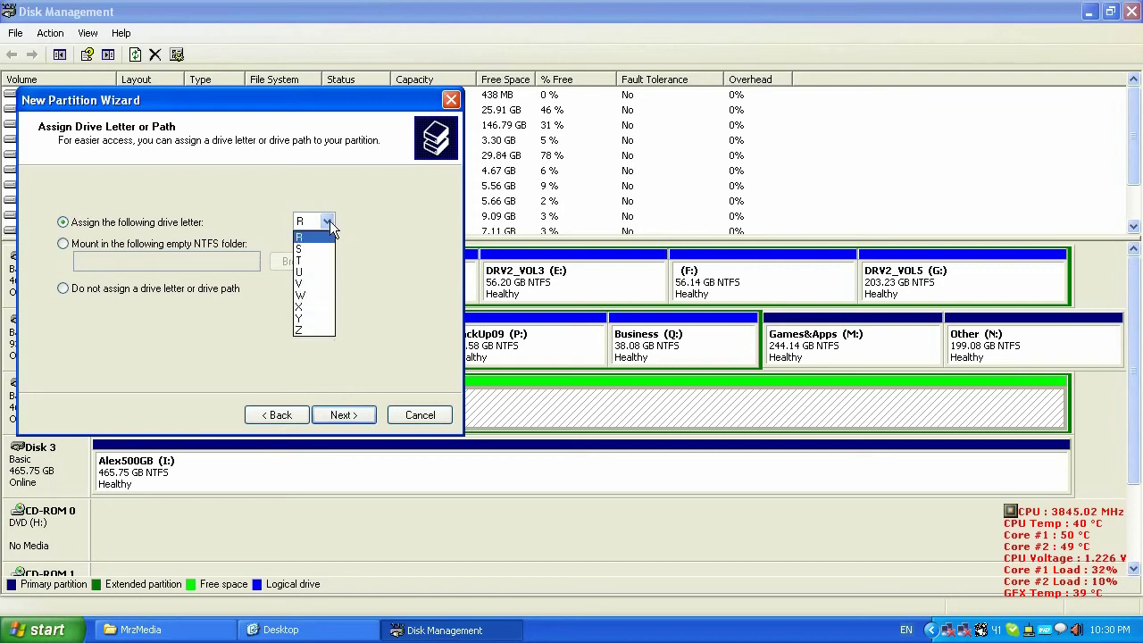
{"action": "left_click", "coordinate": [327, 223]}
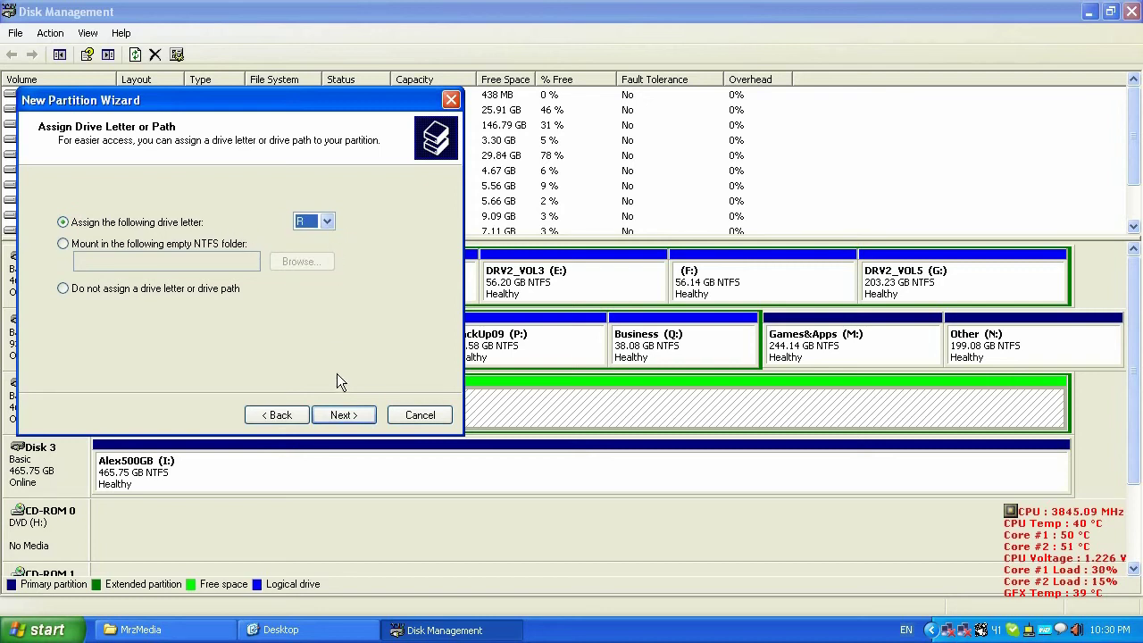
{"action": "left_click", "coordinate": [345, 419]}
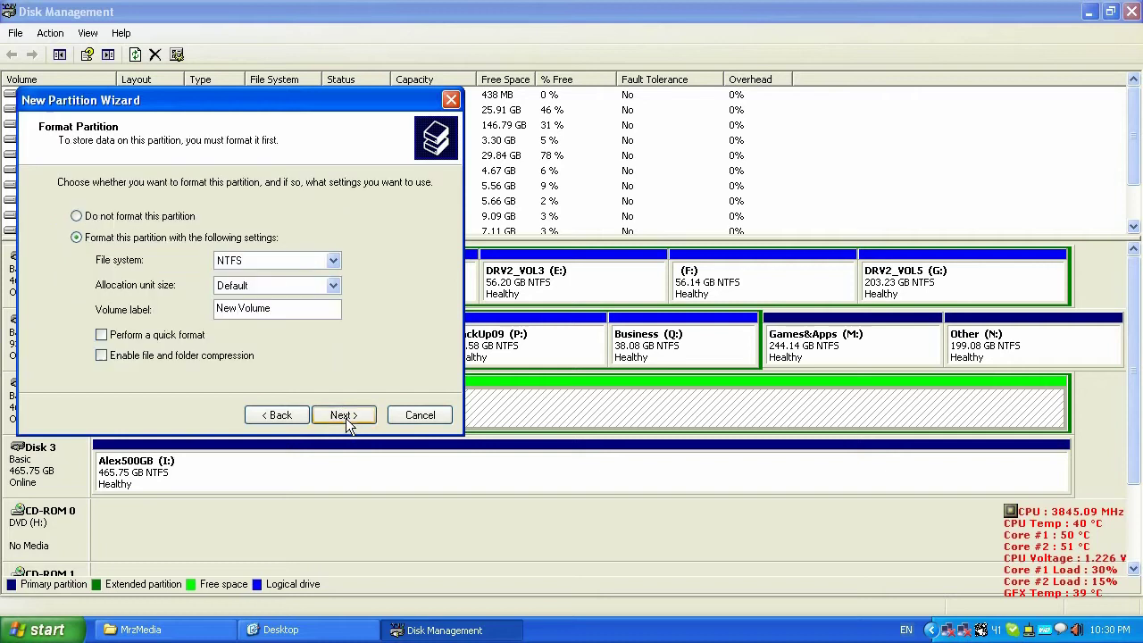
Step: Quick format the new partition as NTFS, label it with the owner's first name followed by 400Gb, and finish creating it
{"action": "left_click", "coordinate": [101, 336]}
{"action": "left_click_drag", "start_coordinate": [293, 308], "coordinate": [212, 309]}
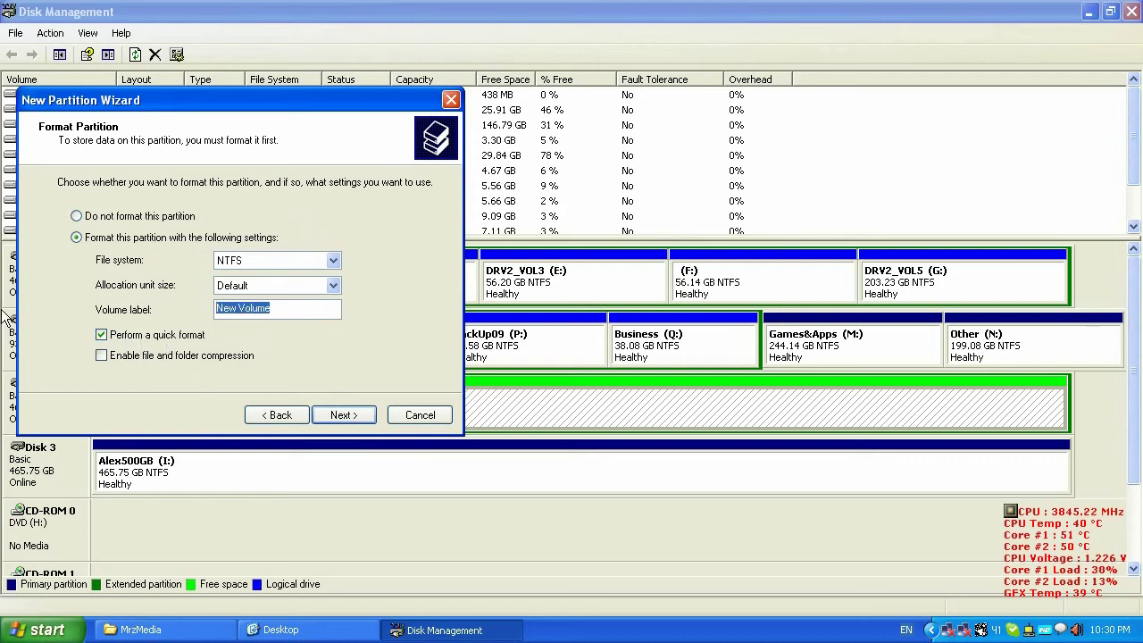
{"action": "type", "text": "Ale"}
{"action": "key", "text": "BackSpace"}
{"action": "key", "text": "BackSpace"}
{"action": "type", "text": "lex"}
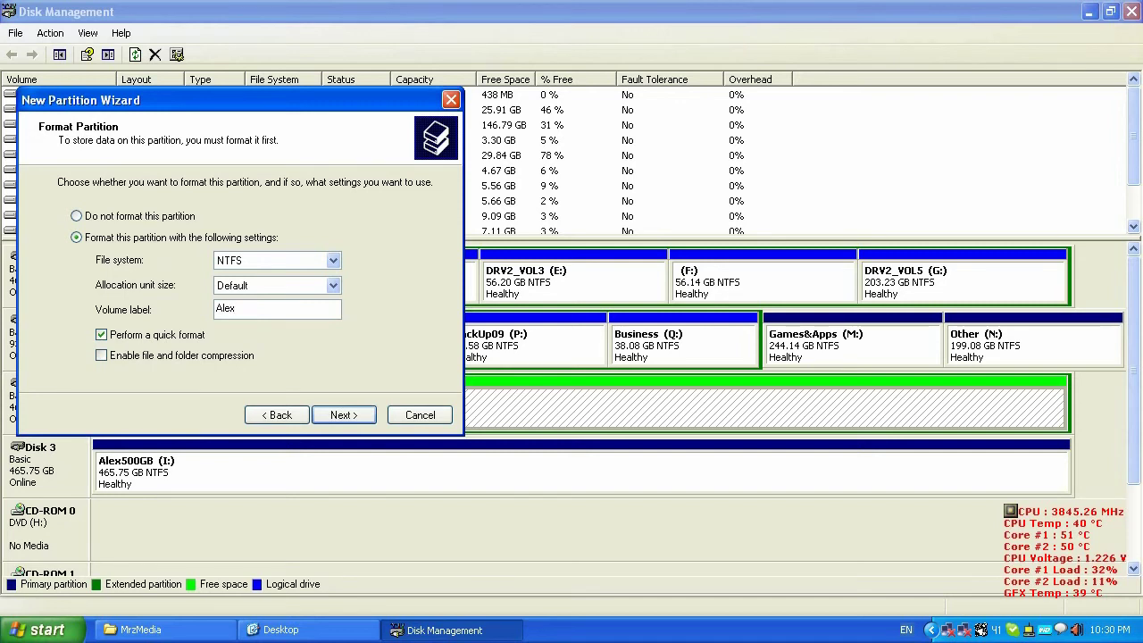
{"action": "type", "text": "400Gb"}
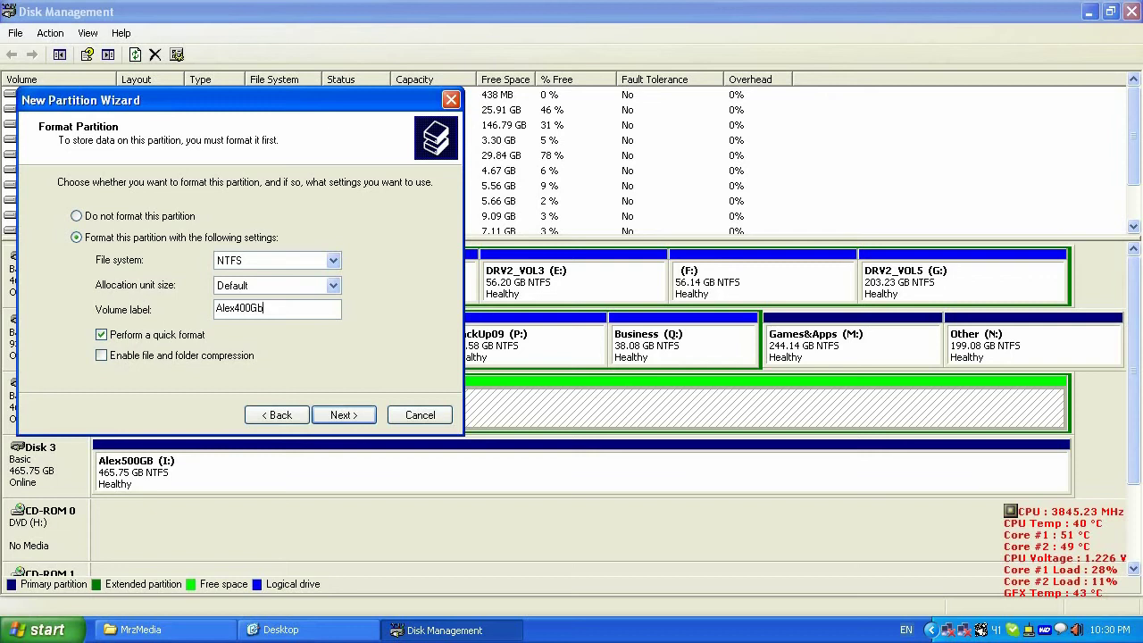
{"action": "left_click", "coordinate": [342, 417]}
{"action": "left_click", "coordinate": [343, 417]}
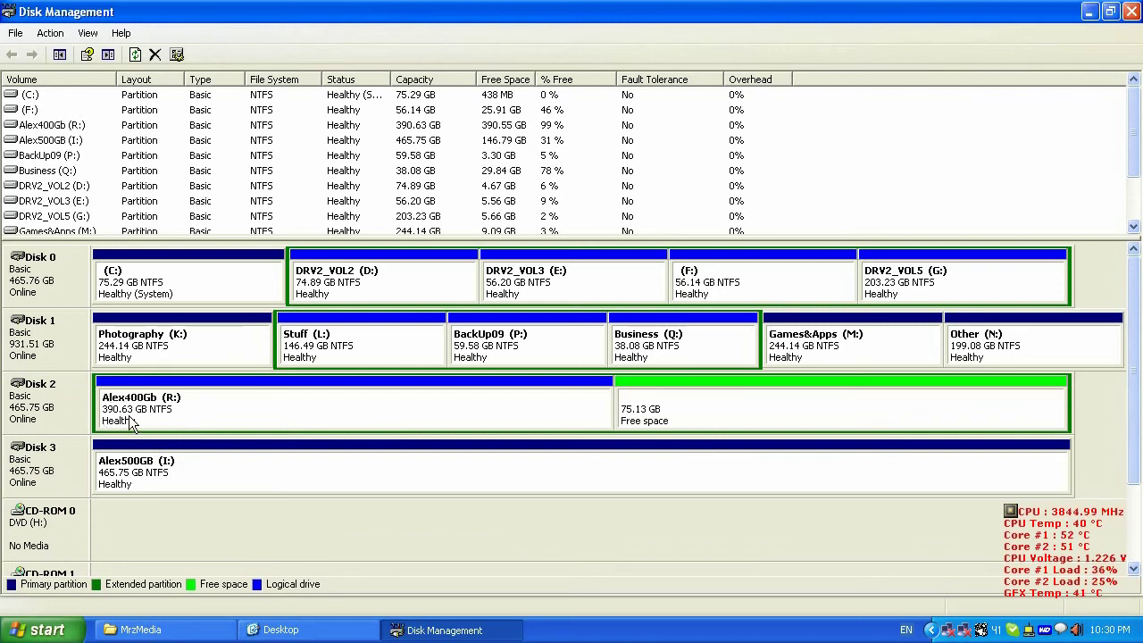
{"action": "left_click", "coordinate": [671, 421]}
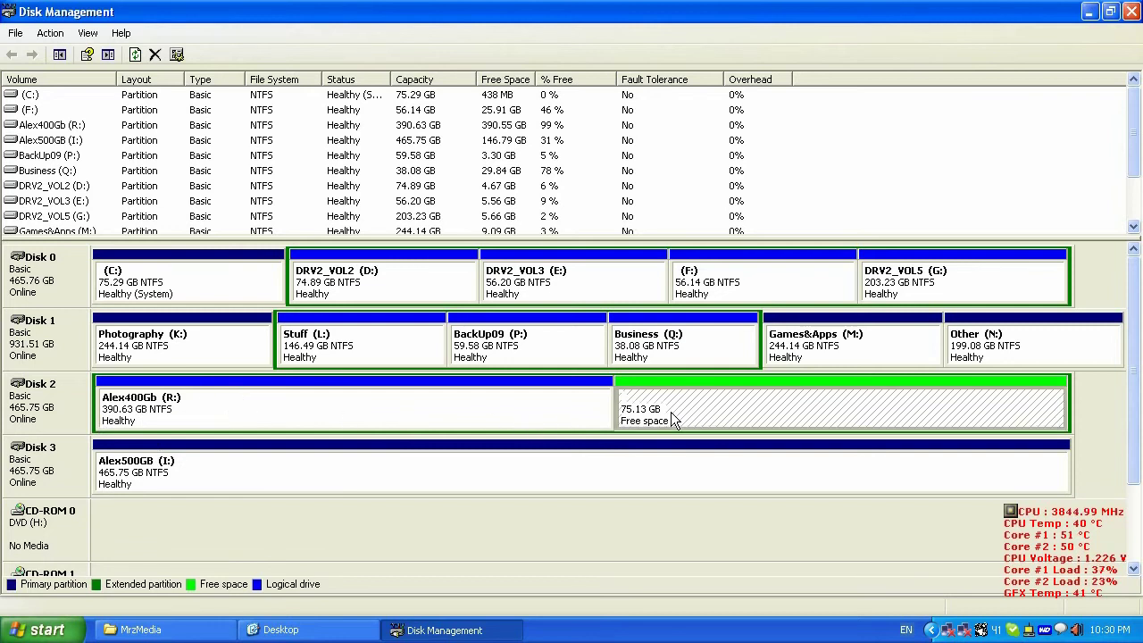
{"action": "right_click", "coordinate": [763, 404]}
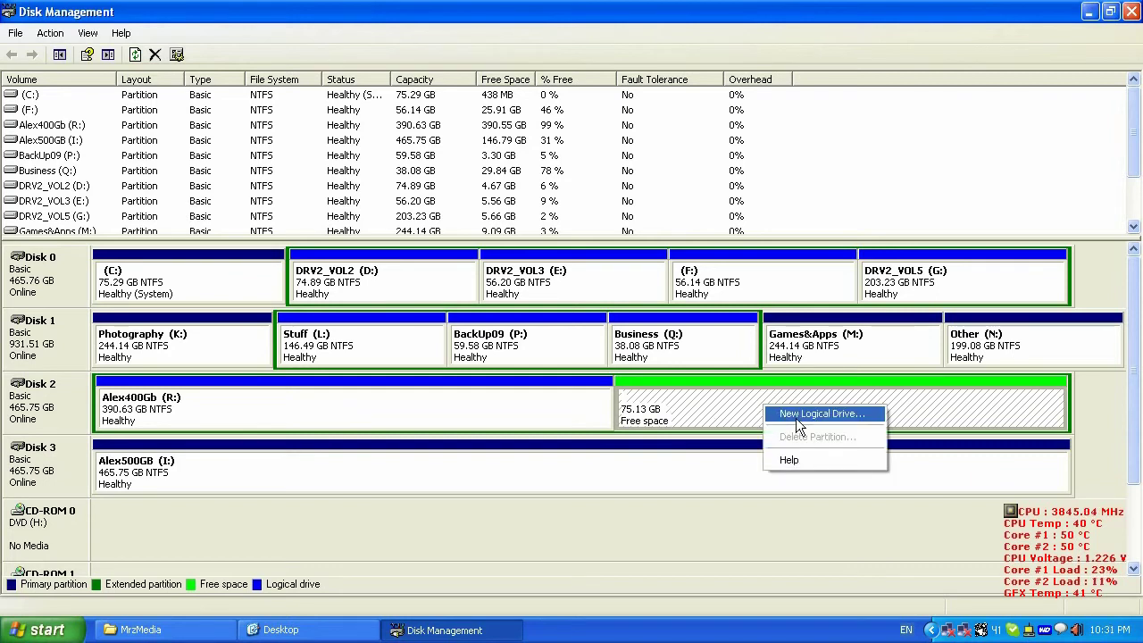
{"action": "left_click", "coordinate": [803, 413]}
{"action": "left_click", "coordinate": [342, 415]}
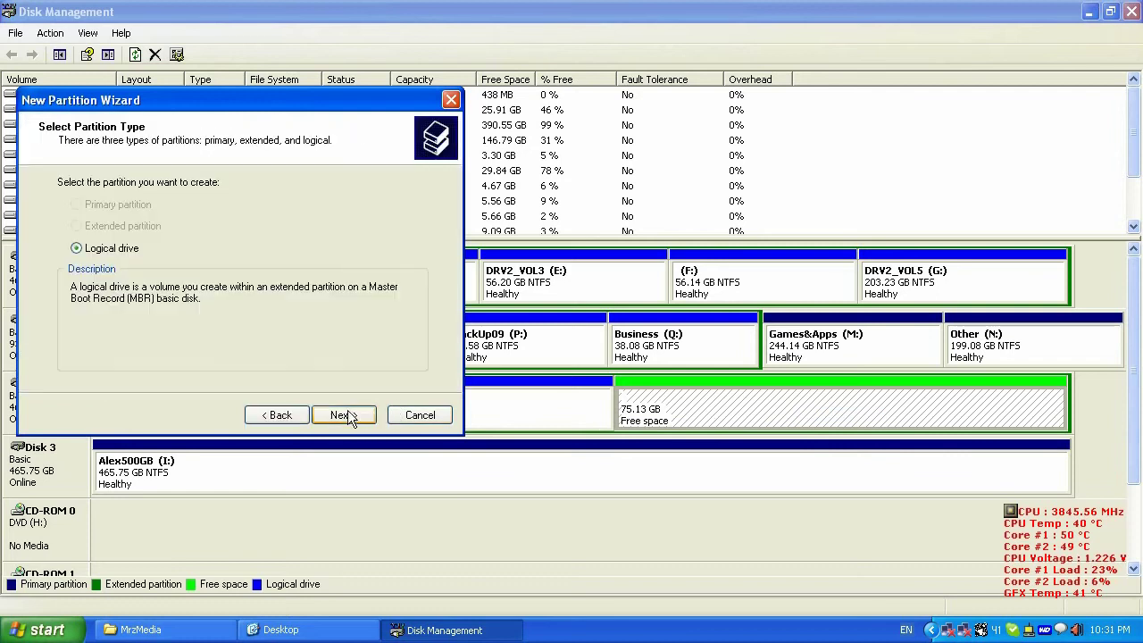
{"action": "left_click", "coordinate": [344, 415]}
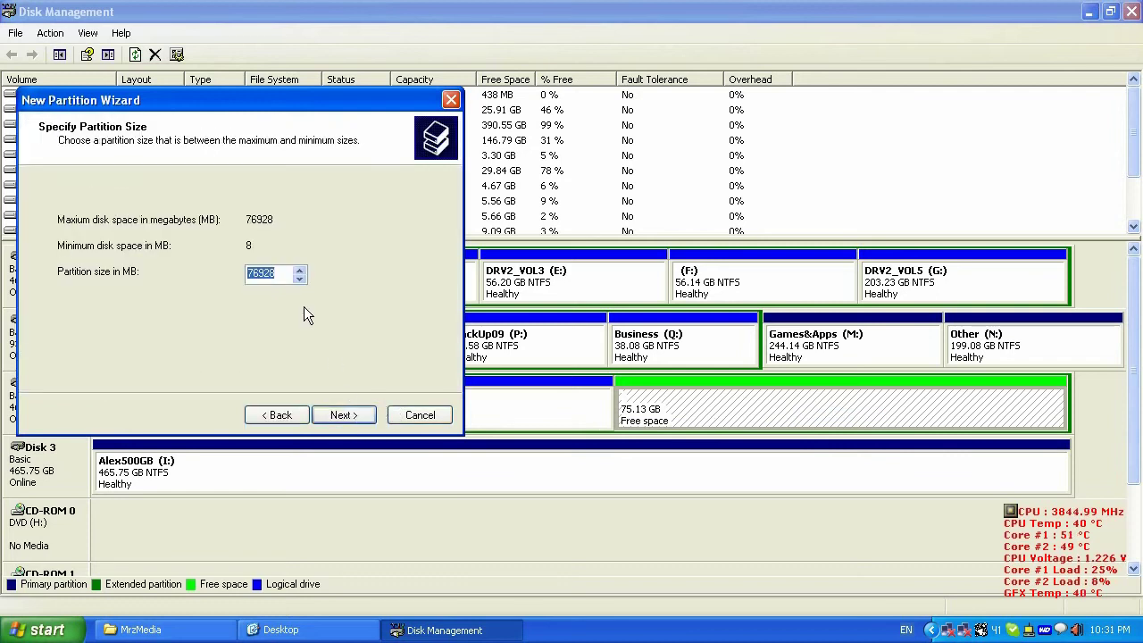
{"action": "left_click", "coordinate": [350, 417]}
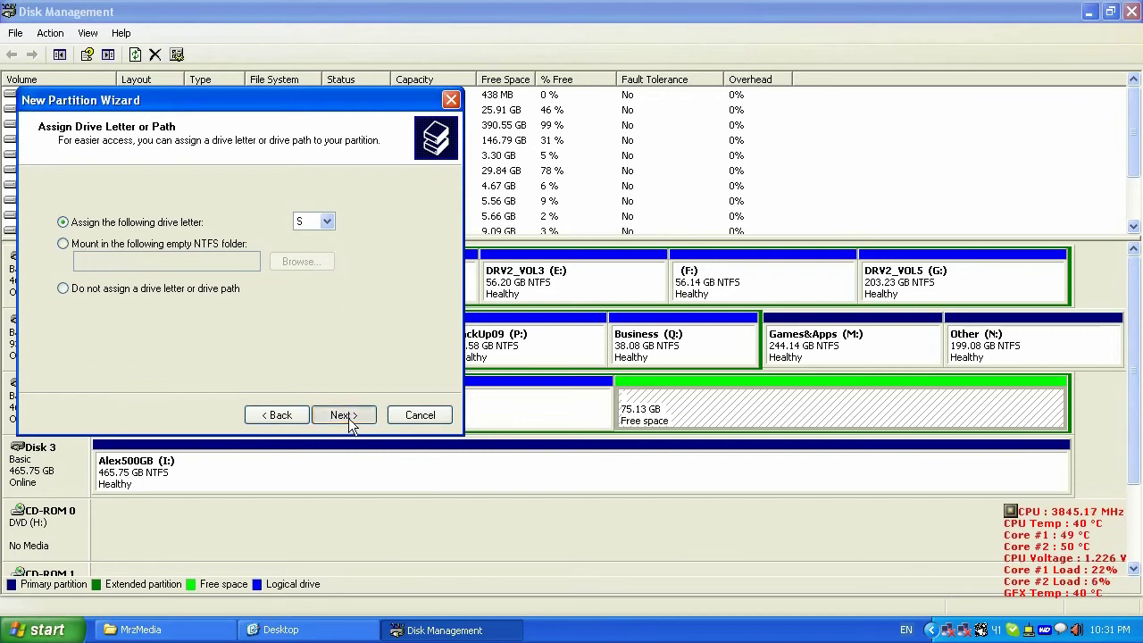
{"action": "left_click", "coordinate": [348, 418]}
{"action": "left_click", "coordinate": [333, 262]}
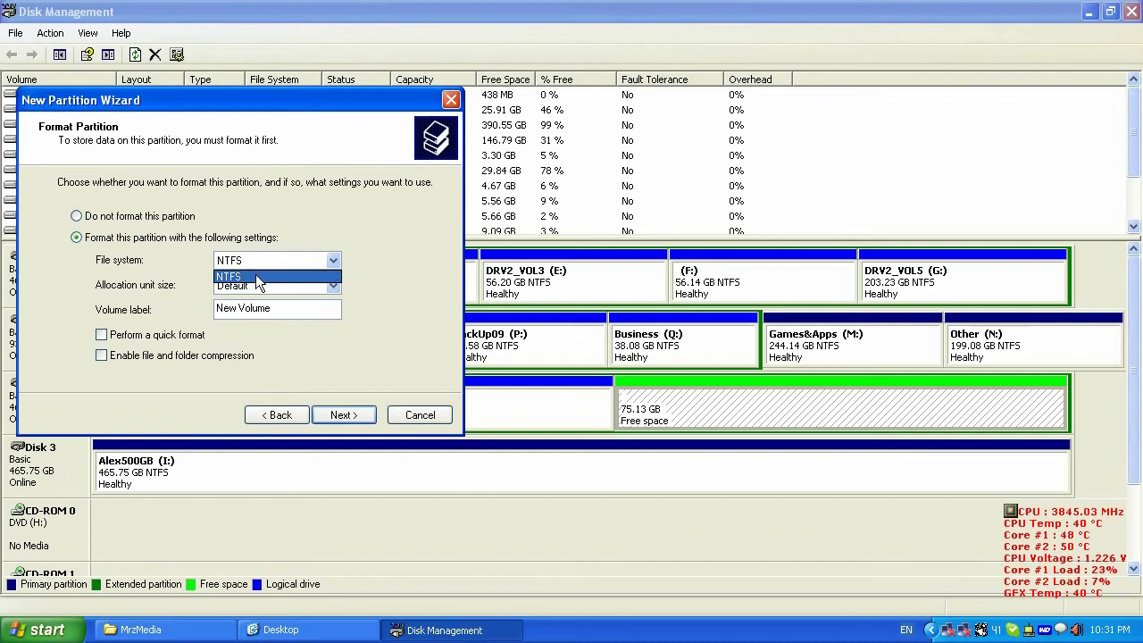
{"action": "left_click", "coordinate": [284, 278]}
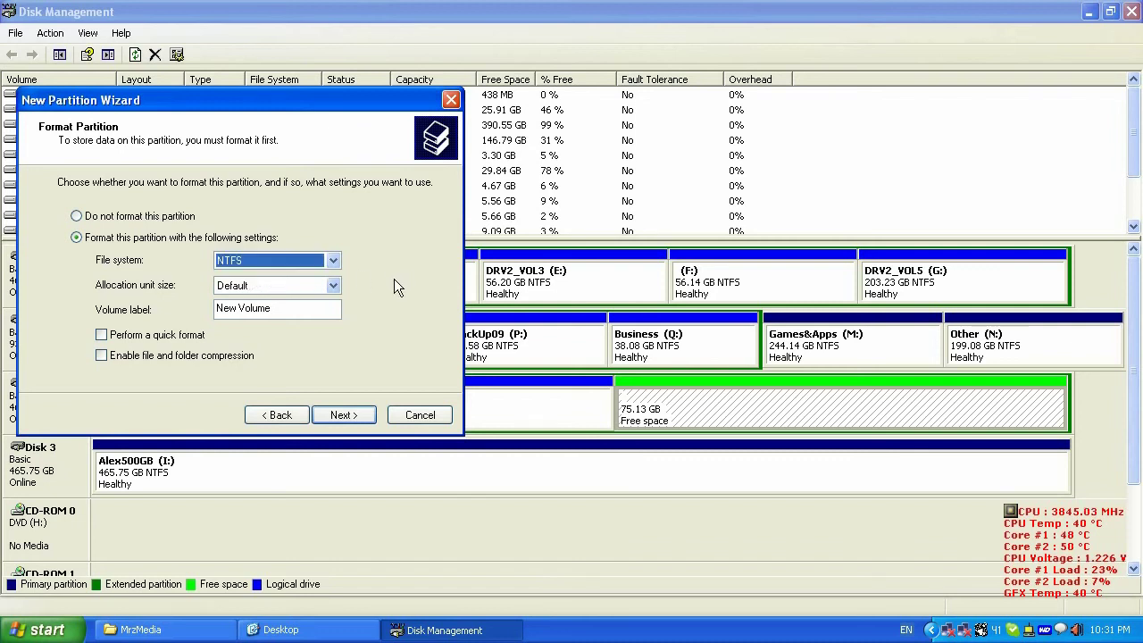
{"action": "left_click", "coordinate": [417, 415]}
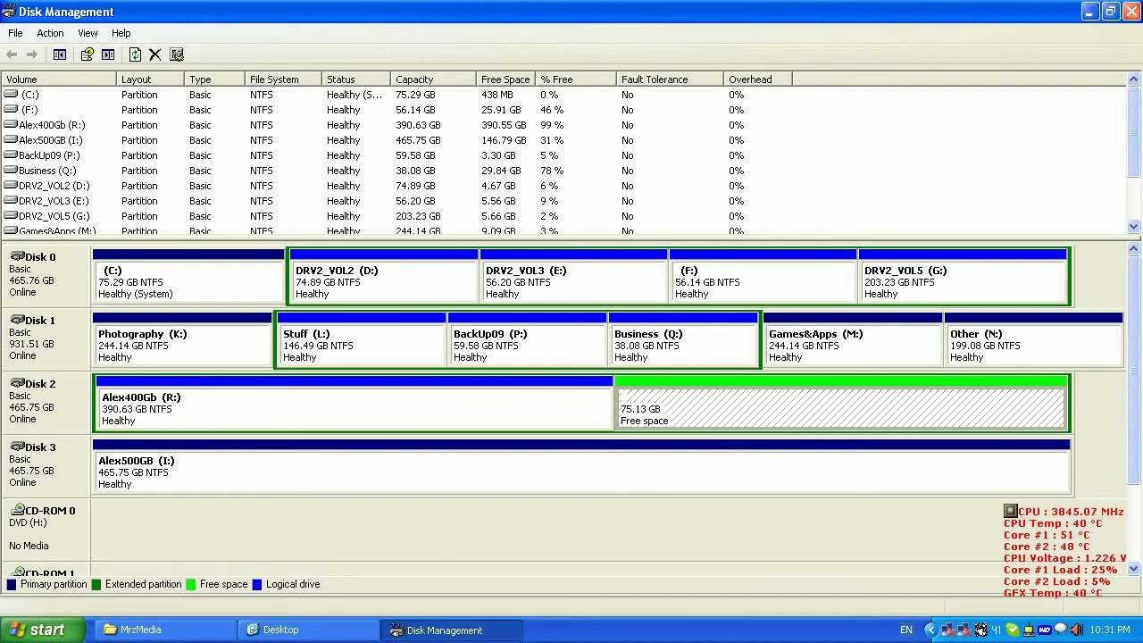
Step: Close Disk Management and launch EASEUS Partition Master 5.8.1 Home Edition from the desktop folder
{"action": "left_click", "coordinate": [1130, 12]}
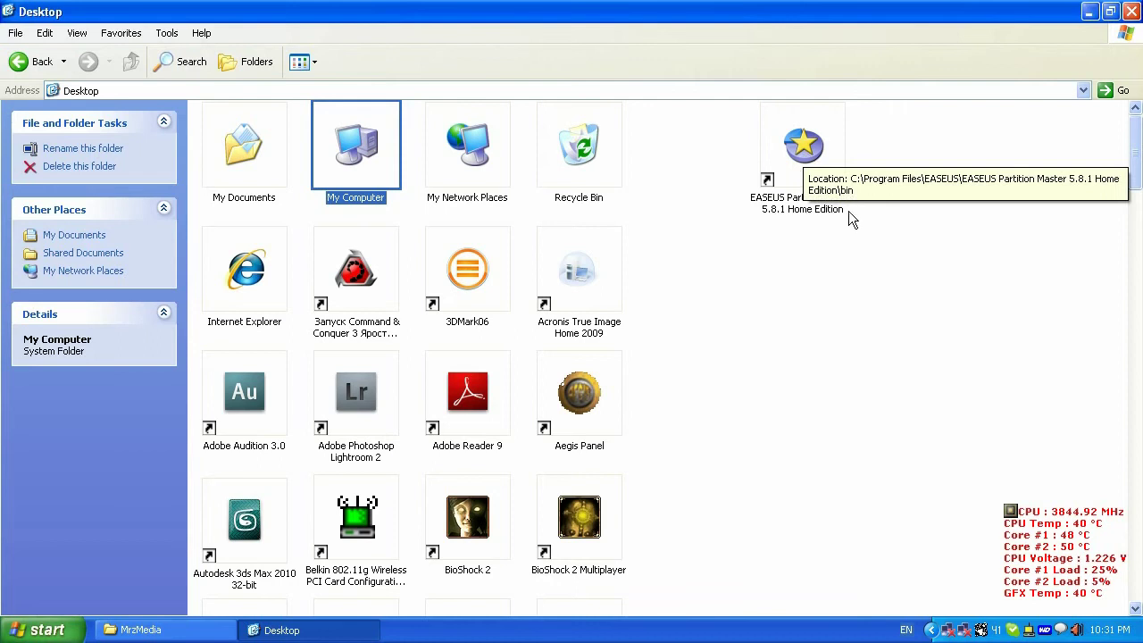
{"action": "double_click", "coordinate": [808, 152]}
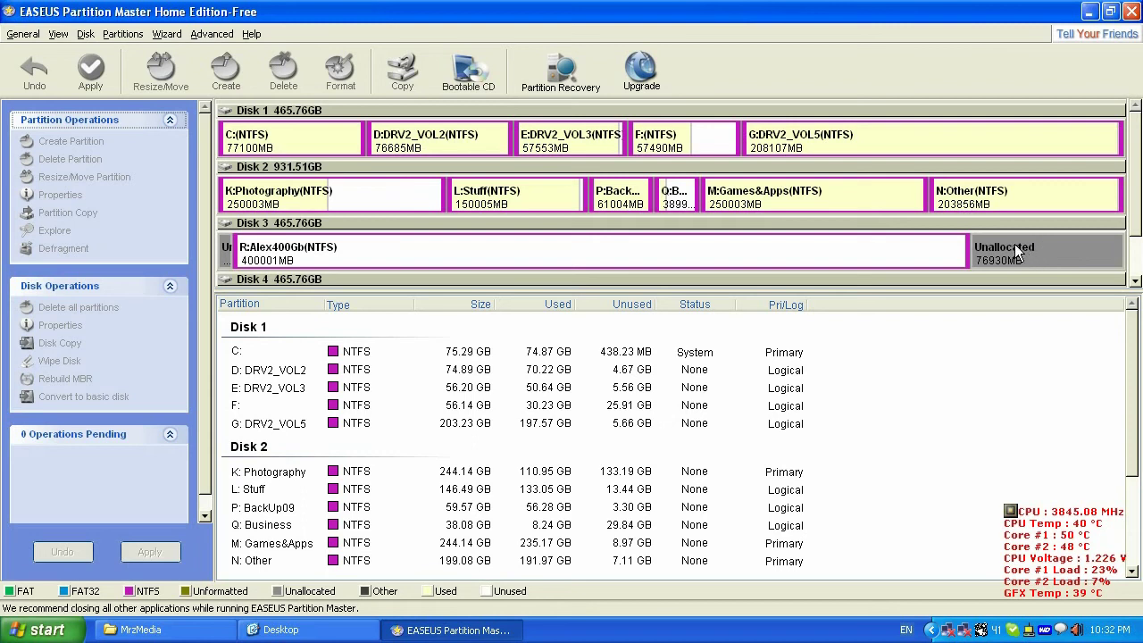
Step: Start creating a partition in the 76930 MB unallocated space on Disk 3
{"action": "left_click", "coordinate": [1013, 244]}
{"action": "scroll", "coordinate": [1015, 245], "scroll_direction": "down", "scroll_amount": 1}
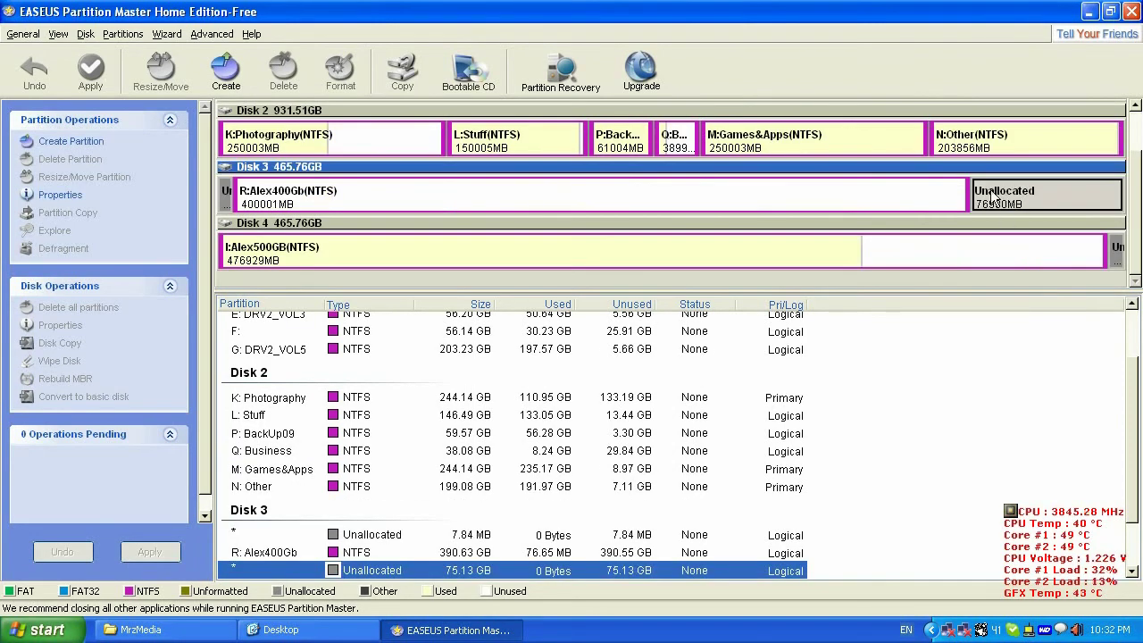
{"action": "left_click", "coordinate": [932, 192]}
{"action": "left_click", "coordinate": [1002, 197]}
{"action": "right_click", "coordinate": [1006, 198]}
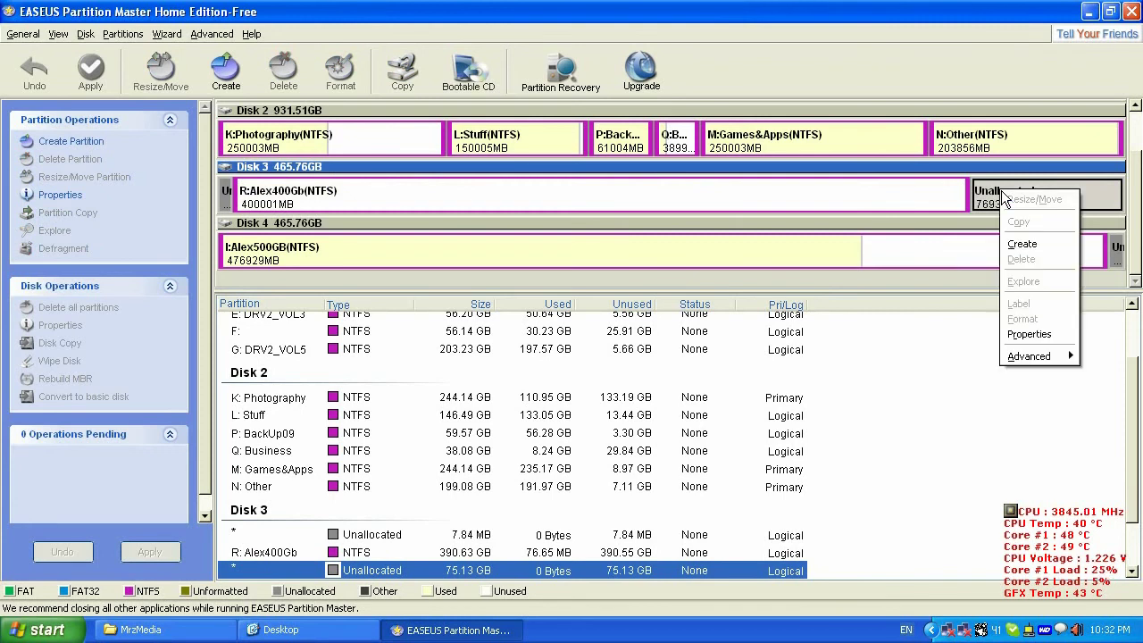
{"action": "left_click", "coordinate": [1027, 244]}
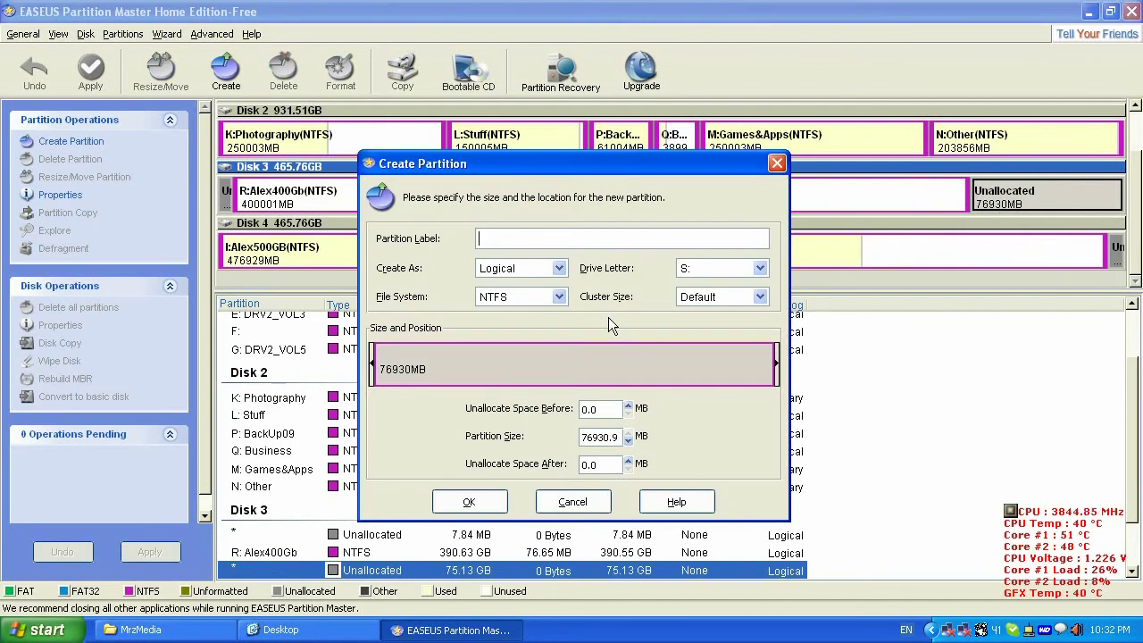
Step: Define the new partition as a logical FAT32 drive using the full available space, labelled with the owner's first name followed by F32
{"action": "left_click", "coordinate": [559, 268]}
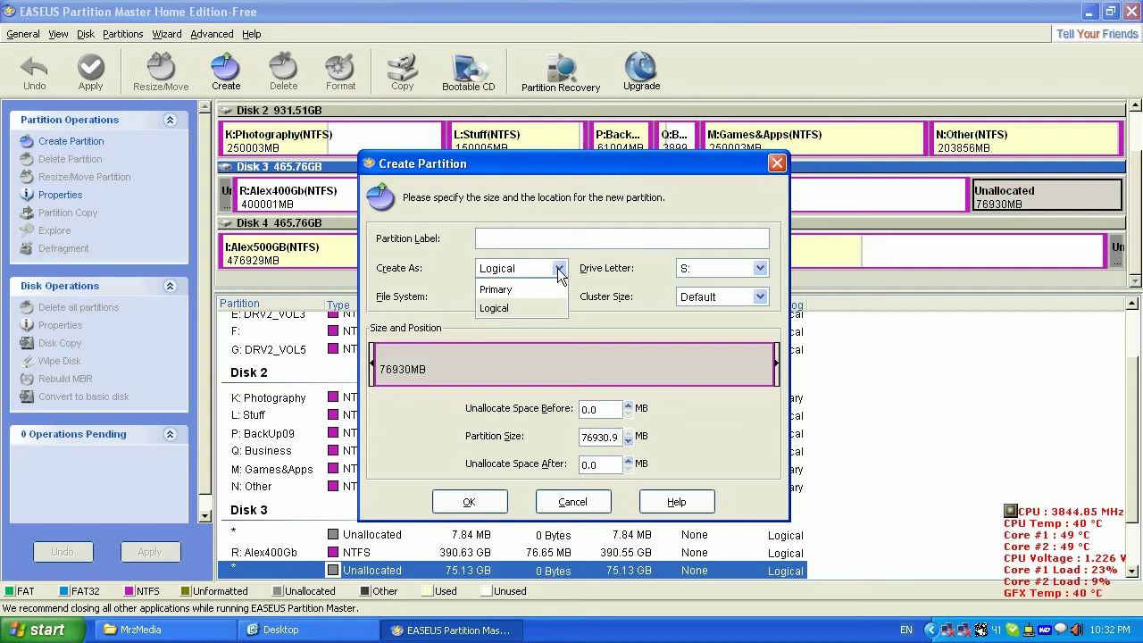
{"action": "left_click", "coordinate": [559, 270]}
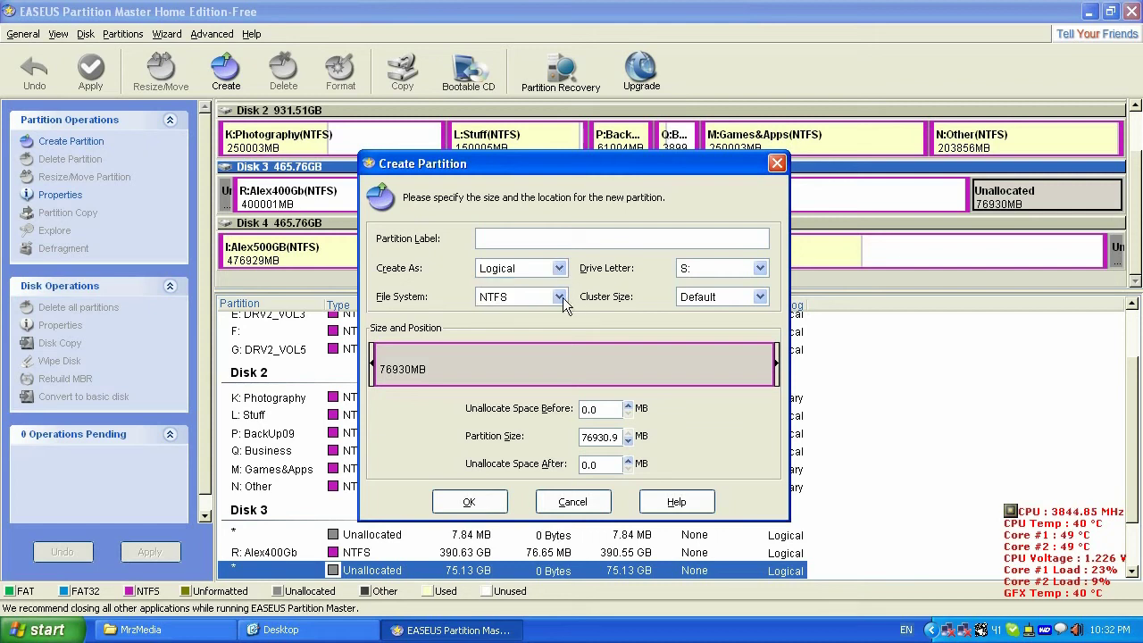
{"action": "left_click", "coordinate": [560, 298]}
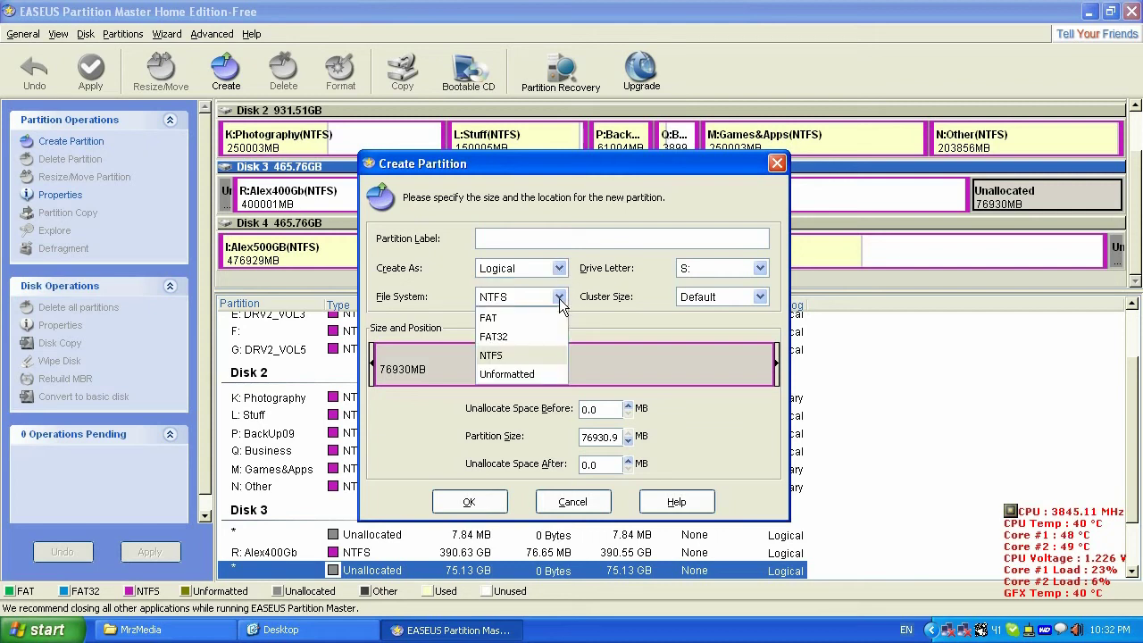
{"action": "left_click", "coordinate": [501, 337]}
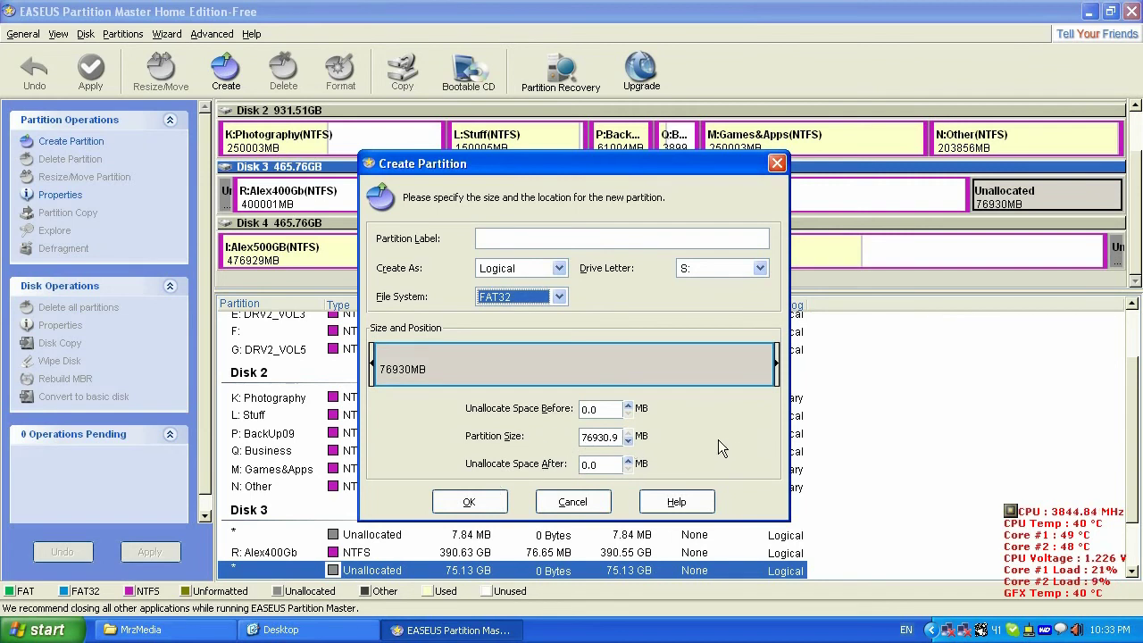
{"action": "left_click", "coordinate": [507, 243]}
{"action": "left_click", "coordinate": [467, 501]}
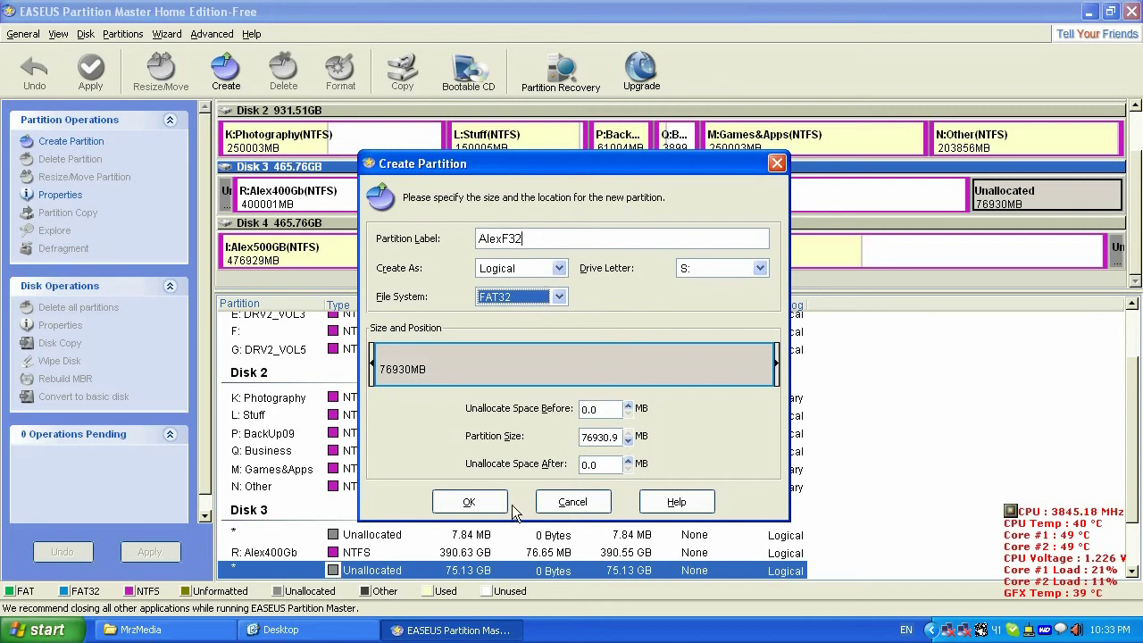
{"action": "left_click", "coordinate": [470, 502]}
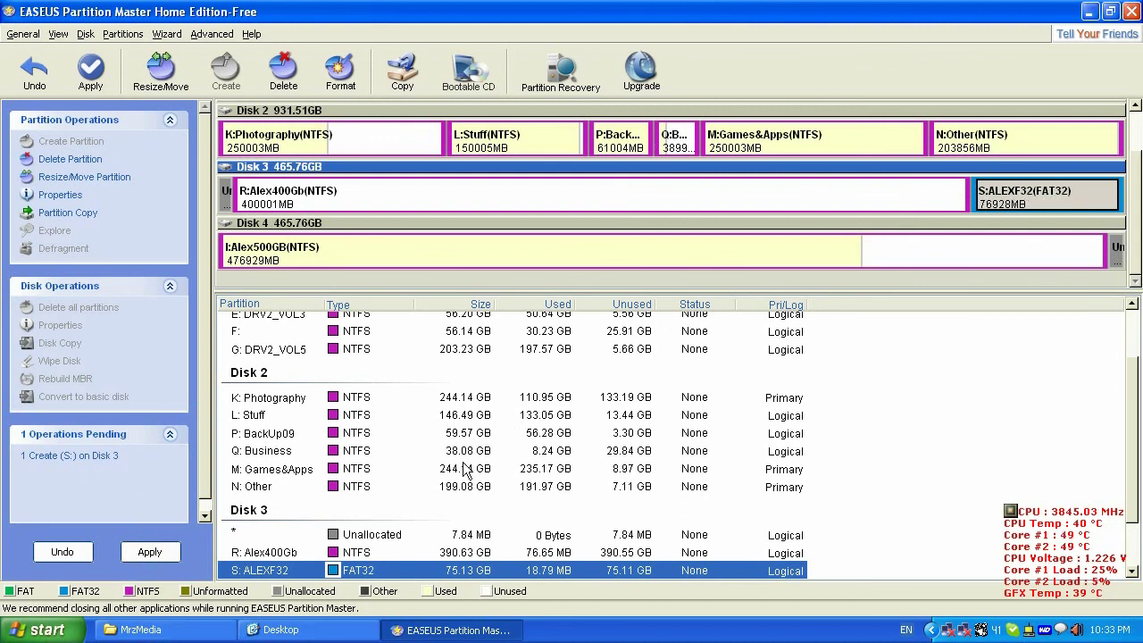
Step: Apply the pending creation of partition S: on Disk 3 without shutting down the computer and dismiss the completion notice
{"action": "left_click", "coordinate": [149, 552]}
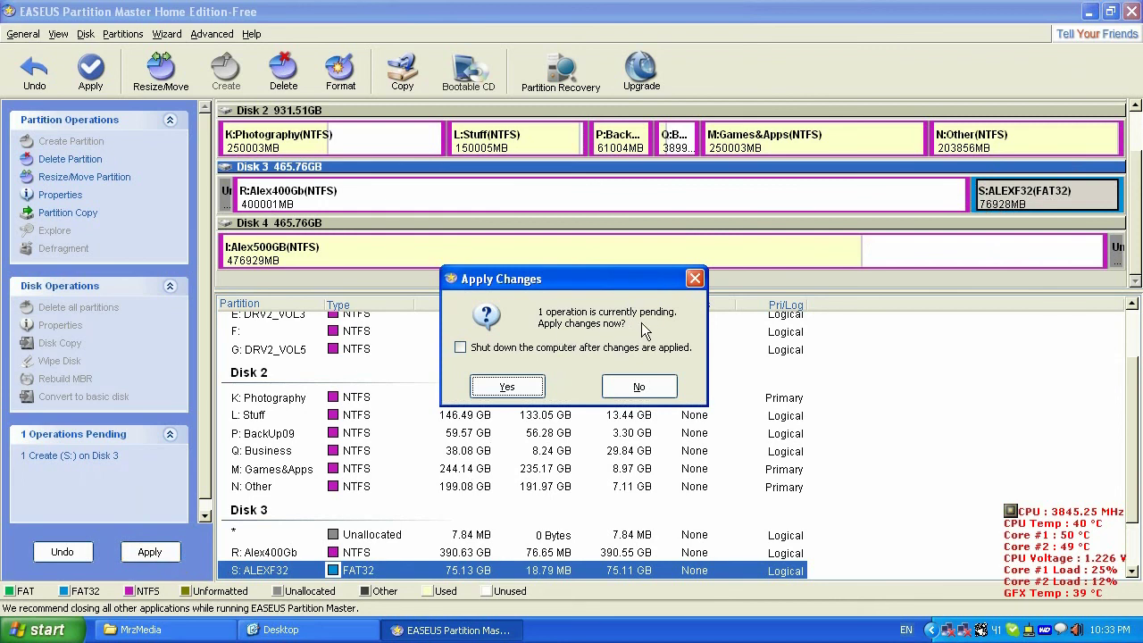
{"action": "left_click", "coordinate": [527, 387]}
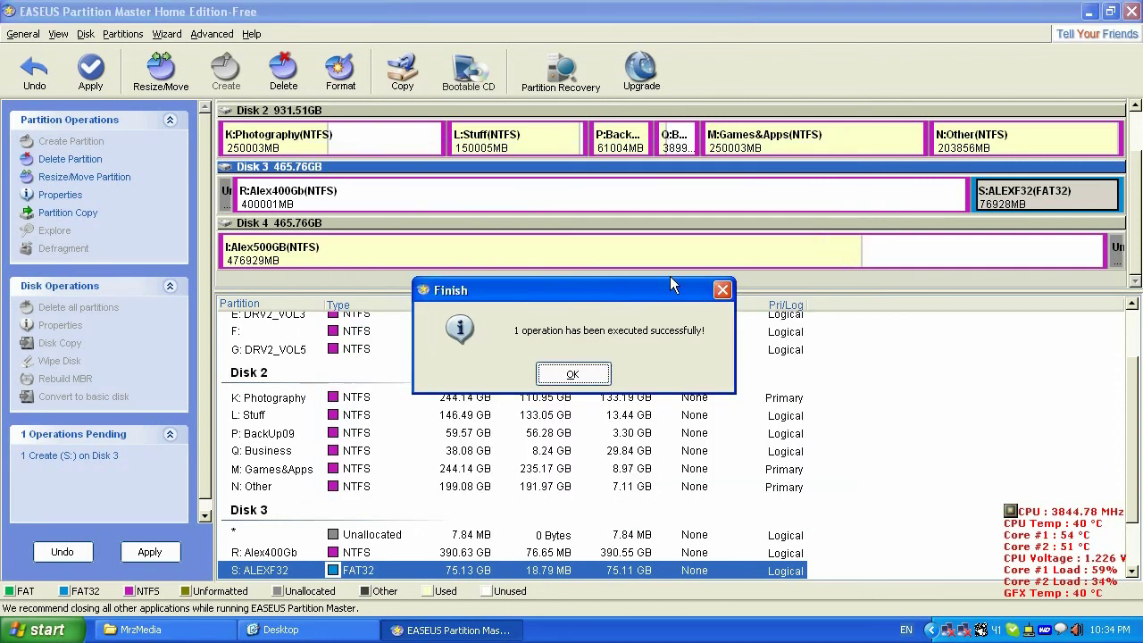
{"action": "left_click", "coordinate": [576, 374]}
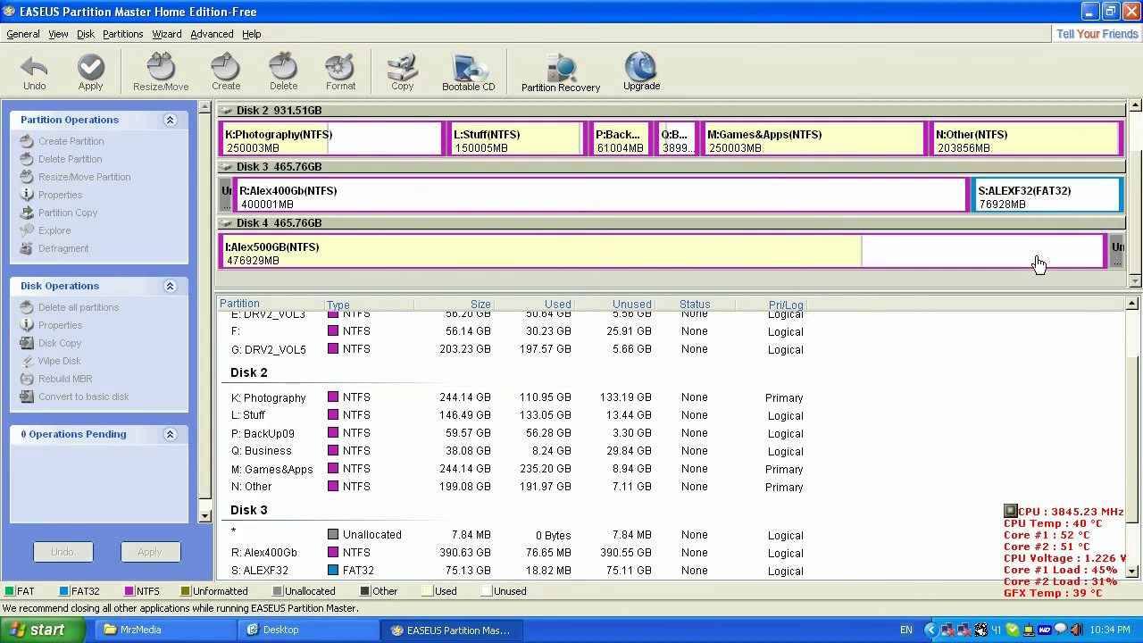
Step: Examine the NTFS partition R: and the FAT32 partition S: on Disk 3, comparing their sizes and file systems
{"action": "left_click", "coordinate": [564, 201]}
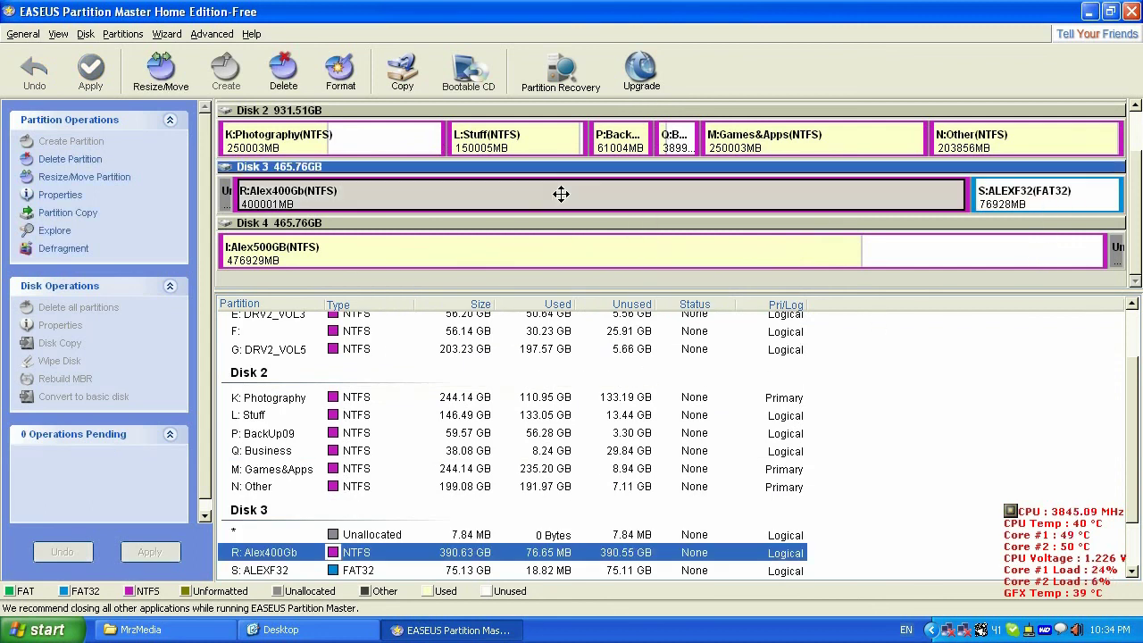
{"action": "left_click", "coordinate": [1041, 198]}
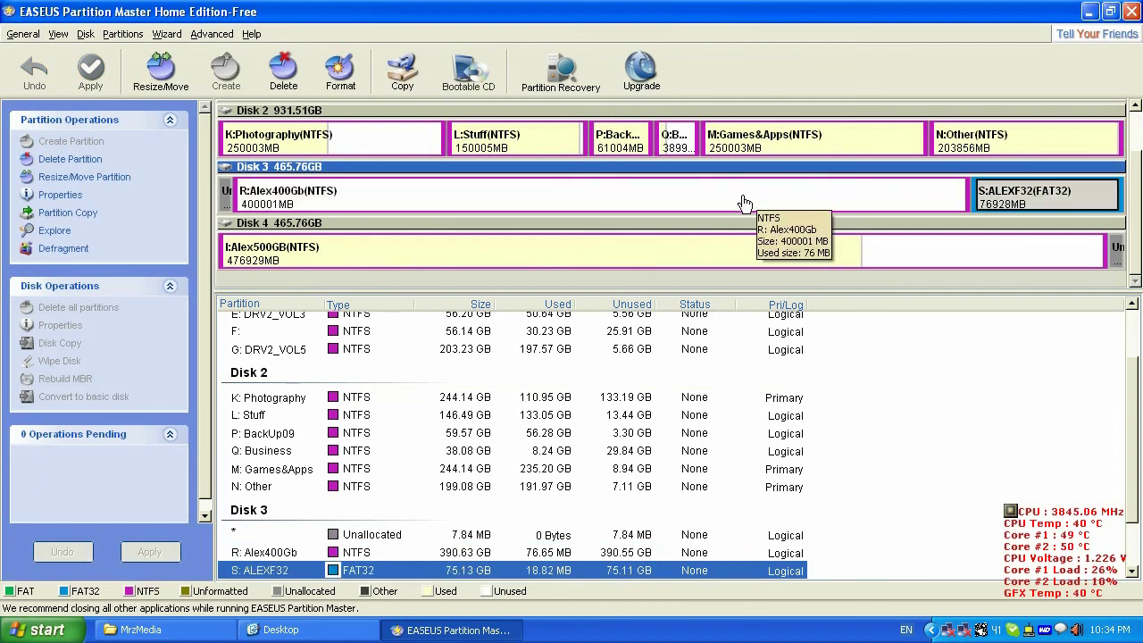
{"action": "left_click", "coordinate": [744, 203]}
{"action": "left_click", "coordinate": [1034, 201]}
{"action": "left_click", "coordinate": [773, 201]}
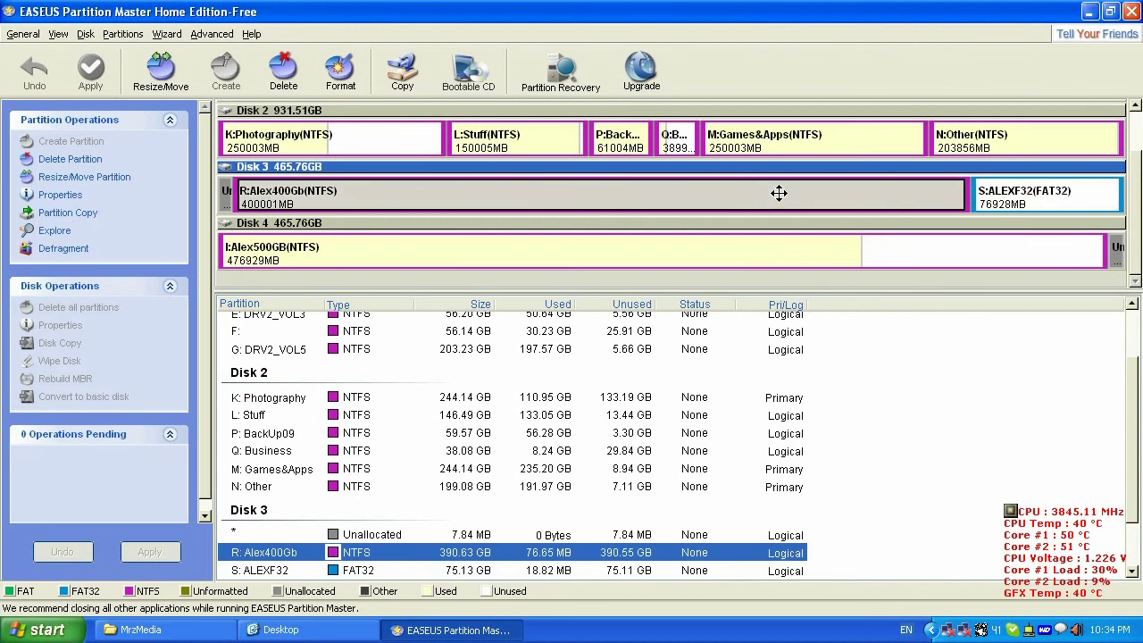
{"action": "left_click", "coordinate": [986, 198]}
{"action": "left_click", "coordinate": [792, 197]}
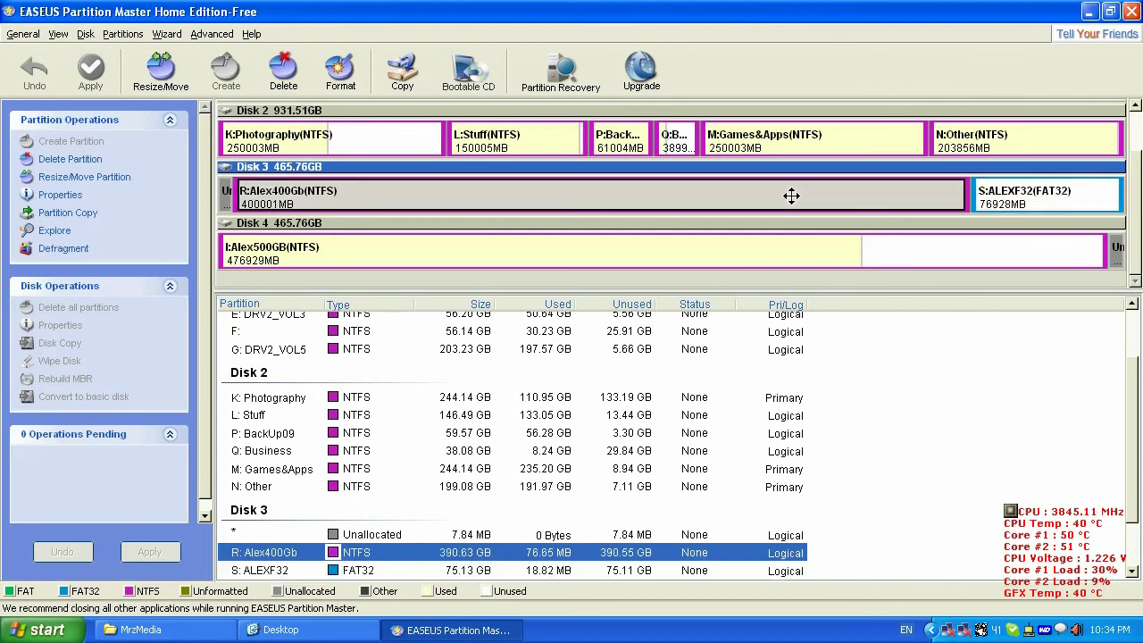
{"action": "left_click", "coordinate": [1002, 193]}
{"action": "left_click", "coordinate": [831, 193]}
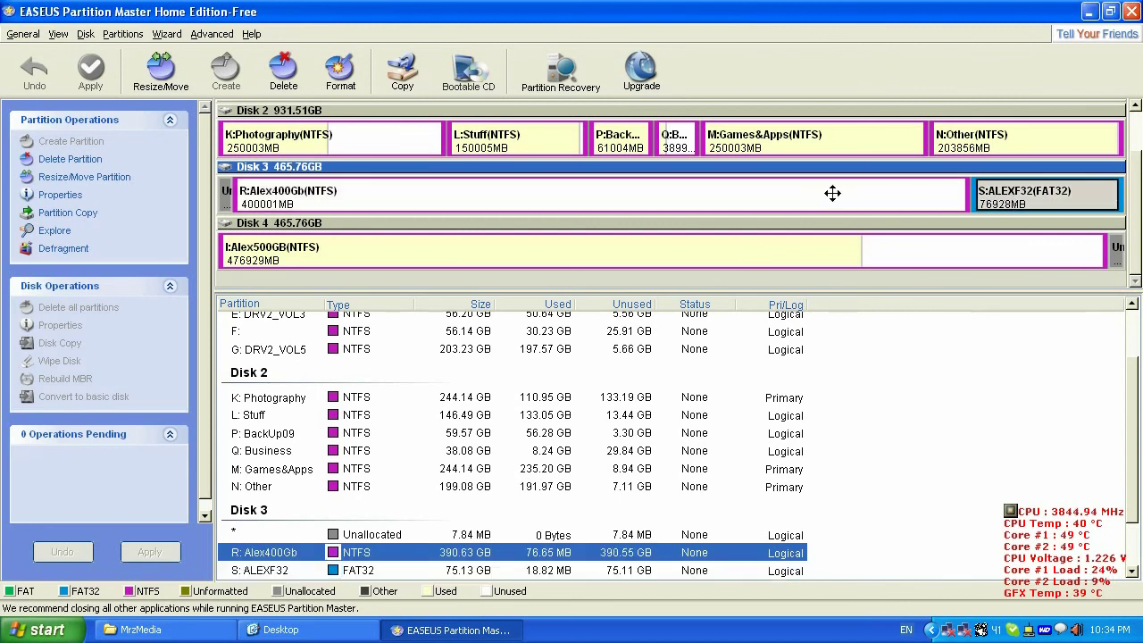
{"action": "left_click", "coordinate": [1034, 201]}
{"action": "left_click", "coordinate": [660, 201]}
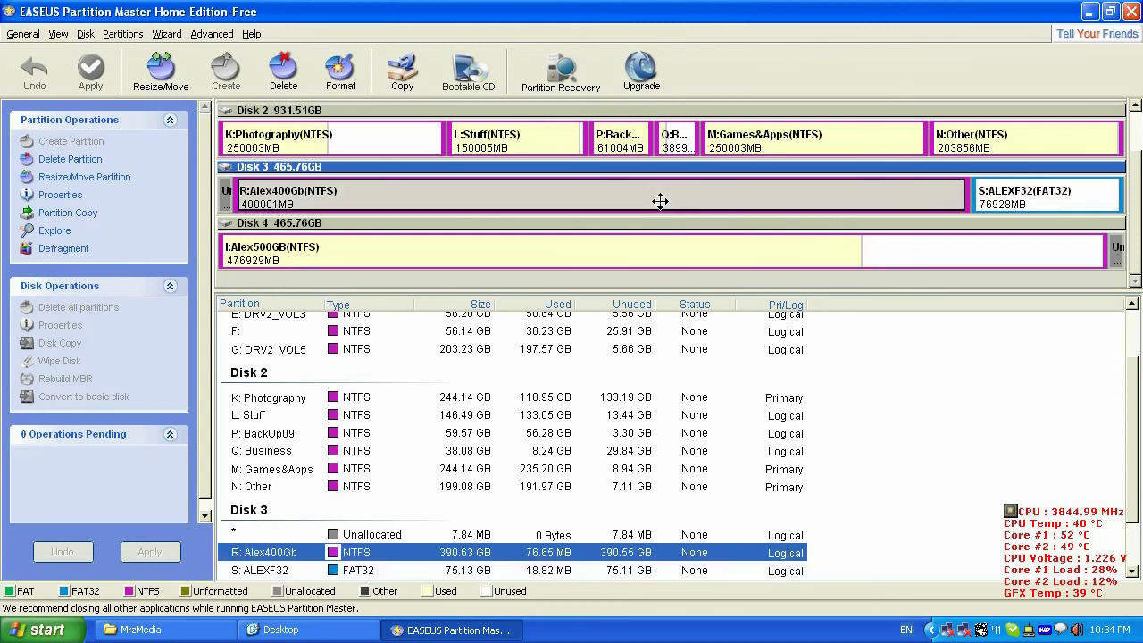